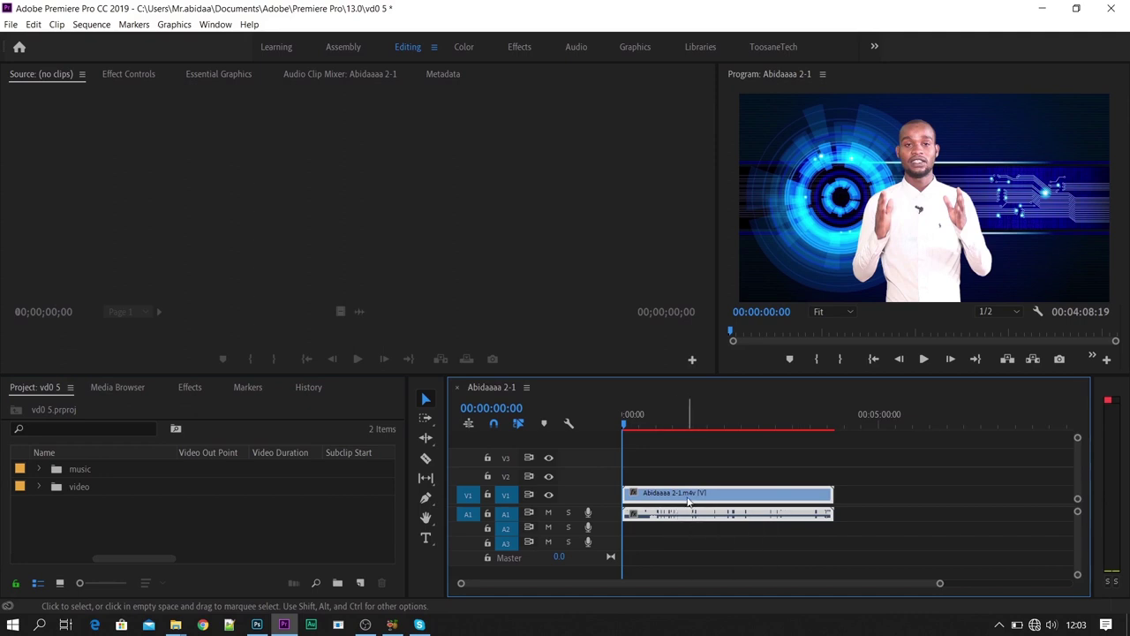
- Unlink the video clip on V1 from its audio and delete the original audio from A1
{"action": "right_click", "coordinate": [689, 501]}
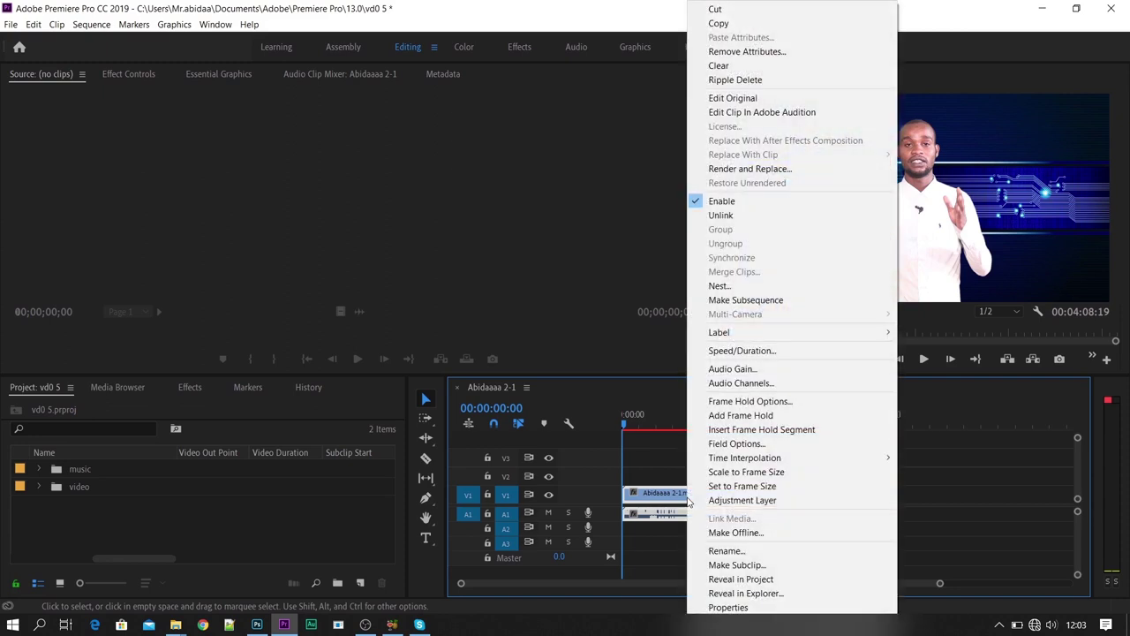
{"action": "left_click", "coordinate": [722, 216]}
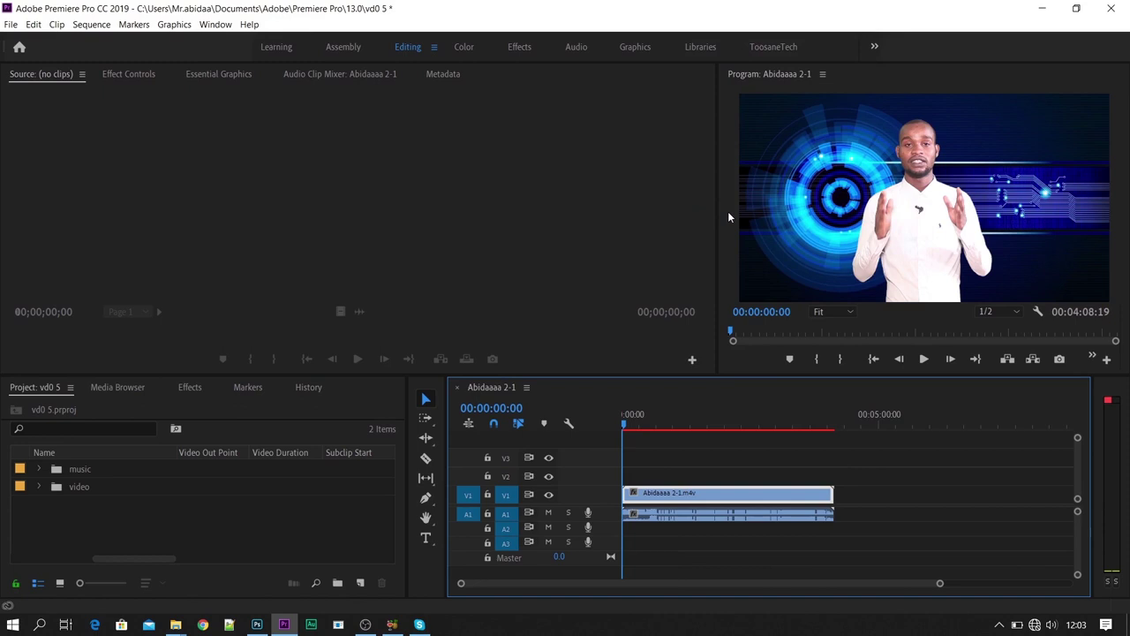
{"action": "left_click", "coordinate": [742, 516]}
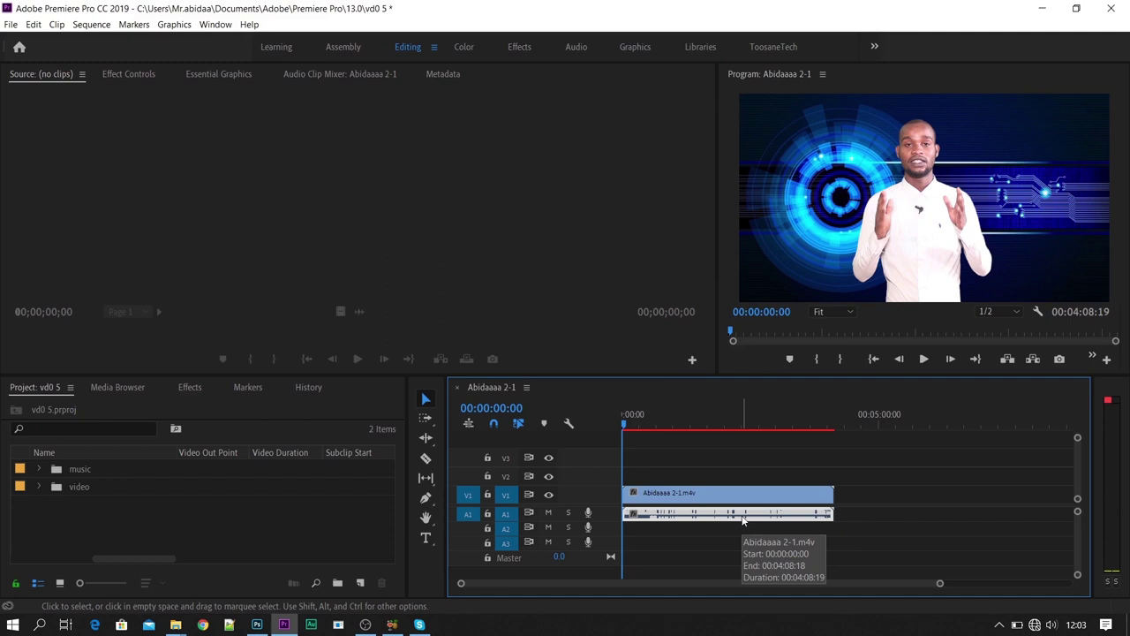
{"action": "key", "text": "Delete"}
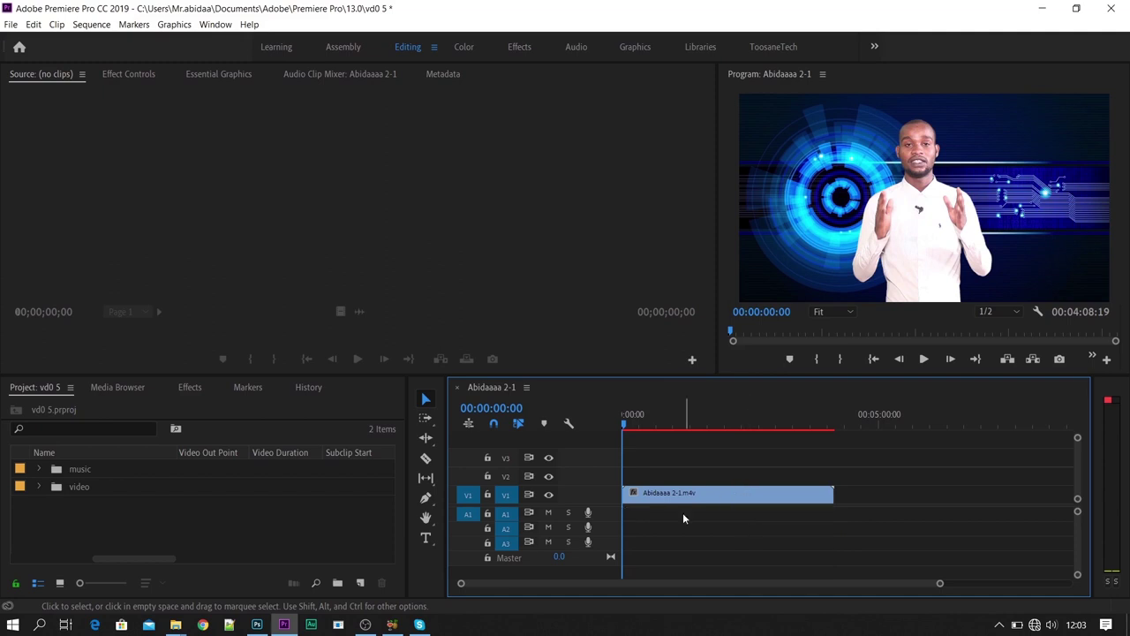
{"action": "left_click", "coordinate": [664, 496]}
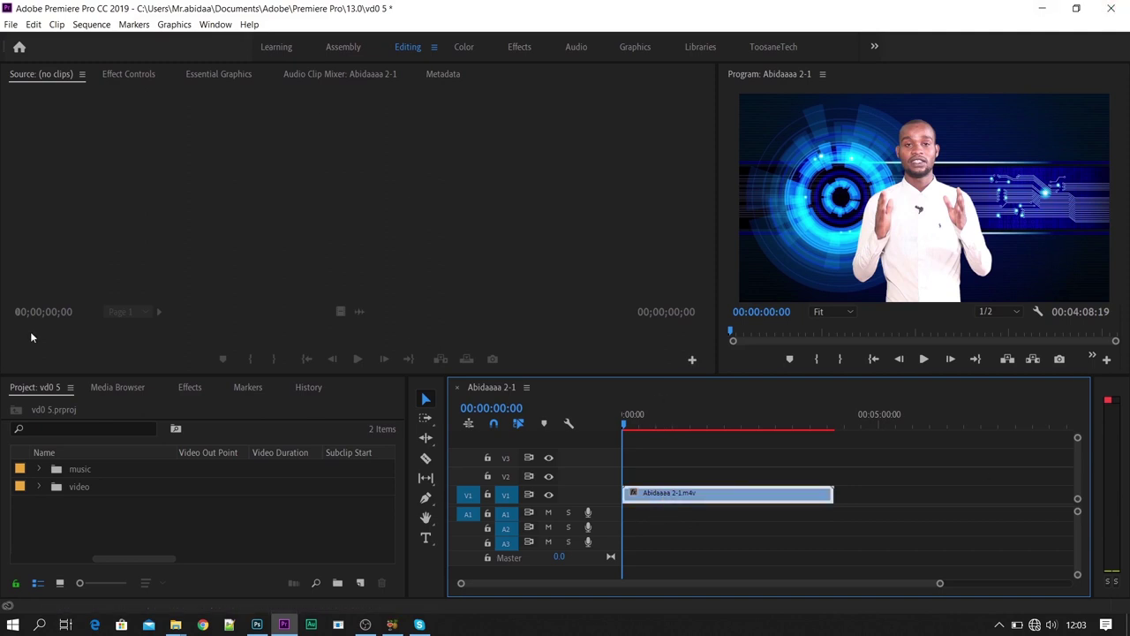
- Import the "Inspiring - Happy Upbeat Background Music" audio file from the tijaaabo folder into the project
{"action": "left_click", "coordinate": [39, 469]}
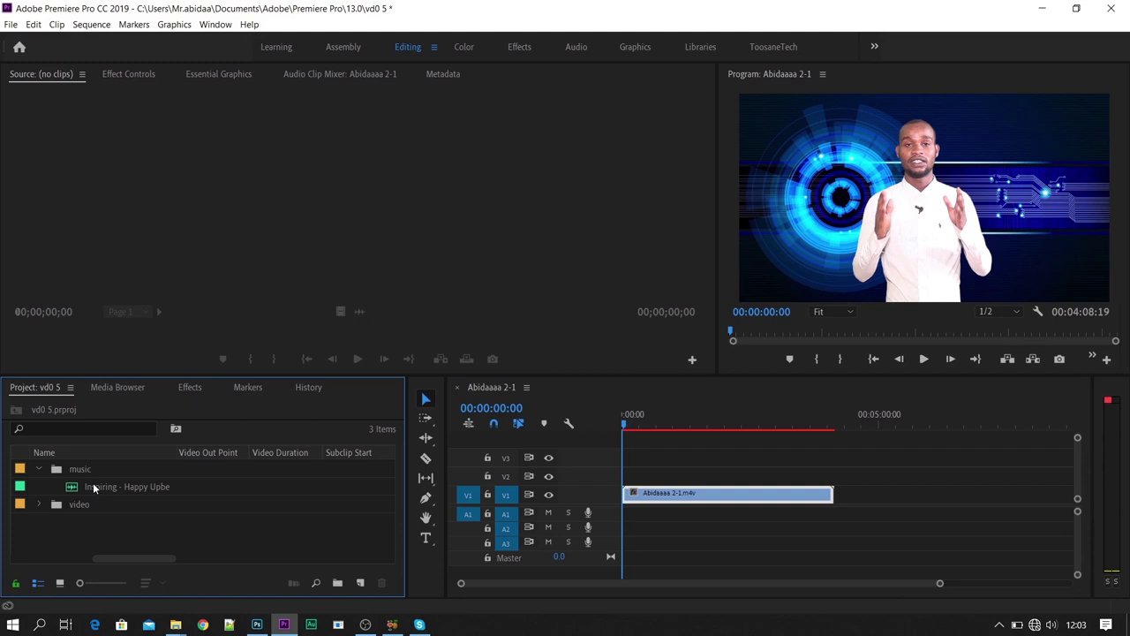
{"action": "left_click", "coordinate": [40, 468]}
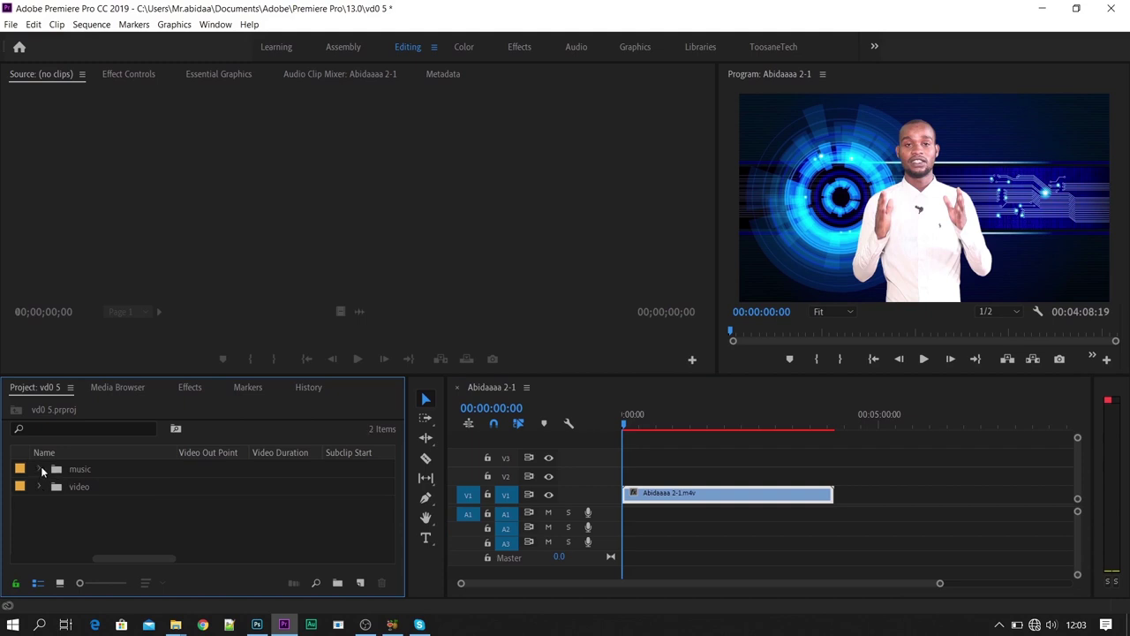
{"action": "double_click", "coordinate": [85, 535]}
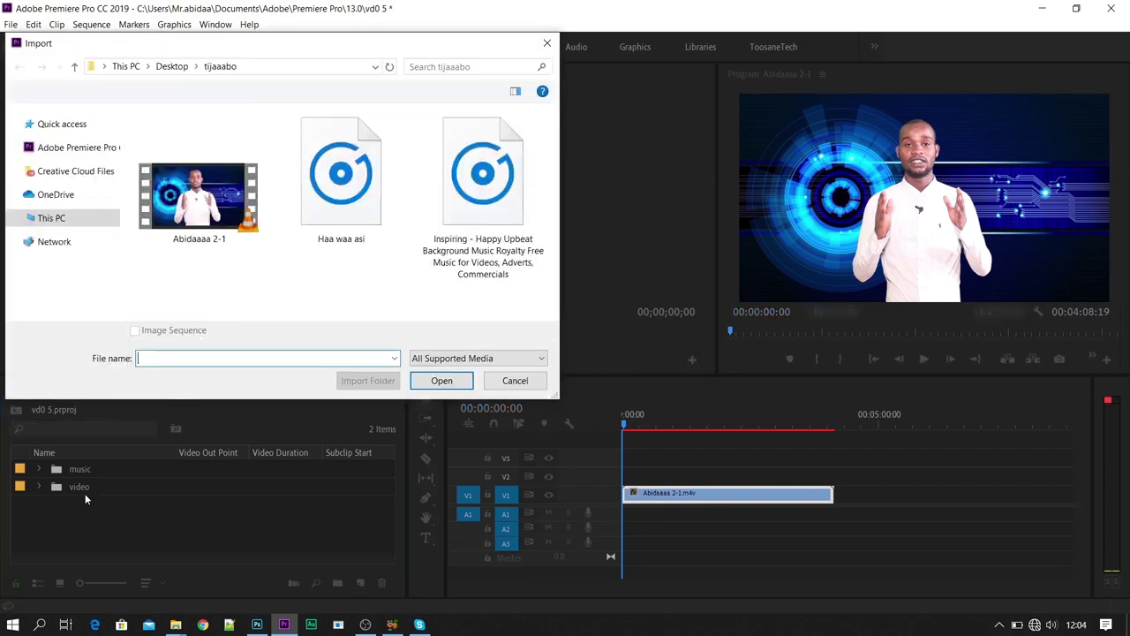
{"action": "left_click", "coordinate": [509, 228]}
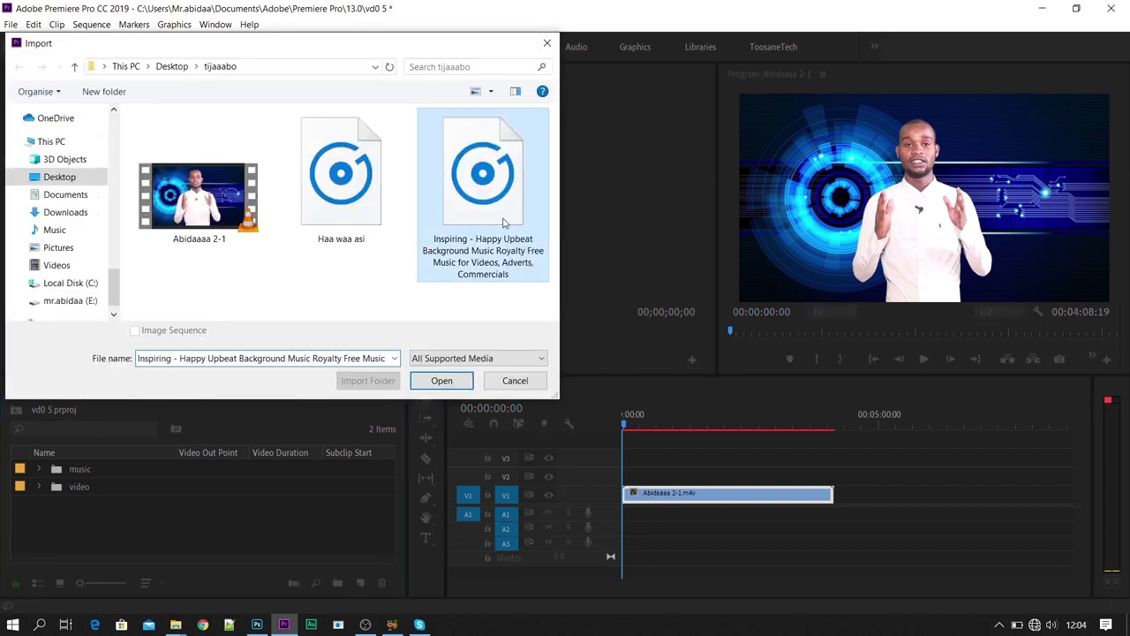
{"action": "left_click", "coordinate": [465, 371]}
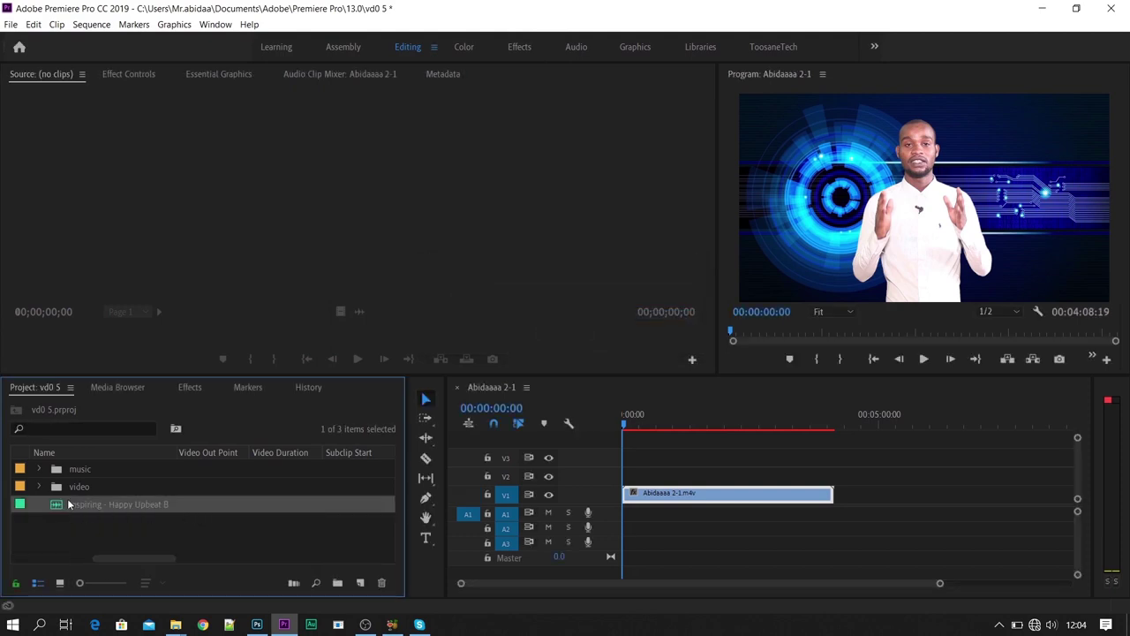
- Place the imported music on A1 at the sequence start and trim the video clip's end to match the music's end
{"action": "left_click_drag", "start_coordinate": [73, 509], "coordinate": [632, 521]}
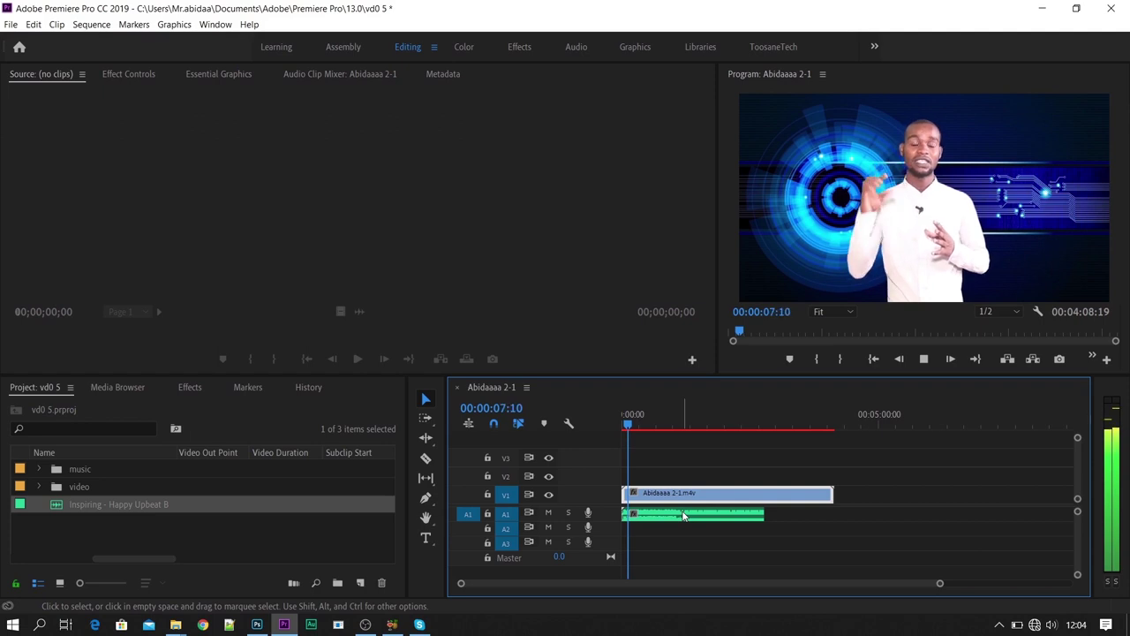
{"action": "key", "text": "space"}
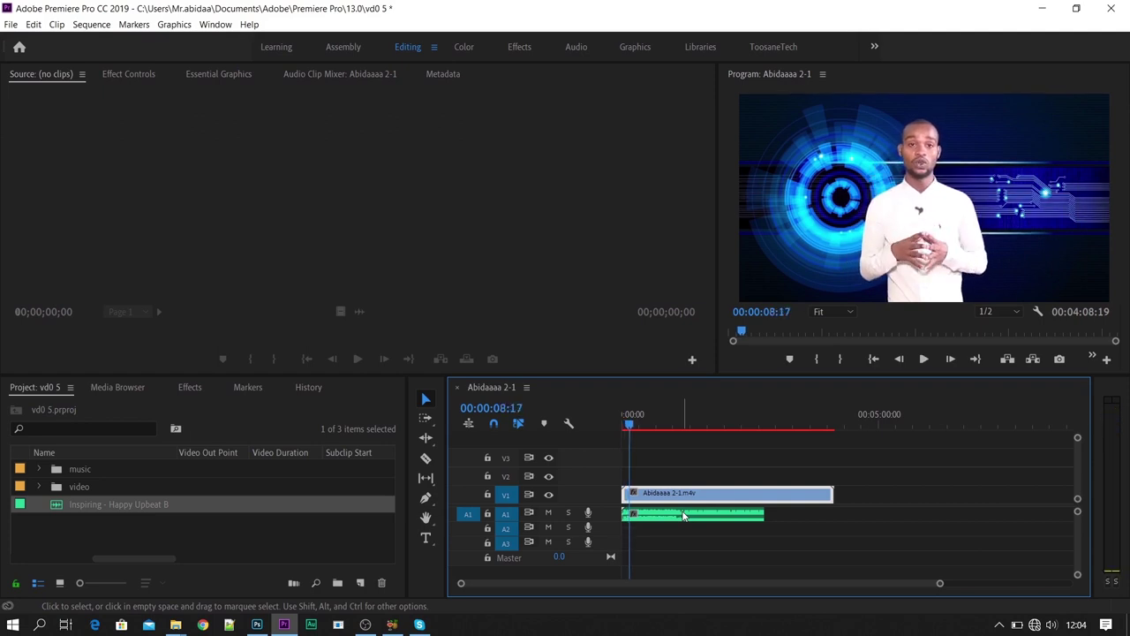
{"action": "left_click_drag", "start_coordinate": [635, 424], "coordinate": [620, 424]}
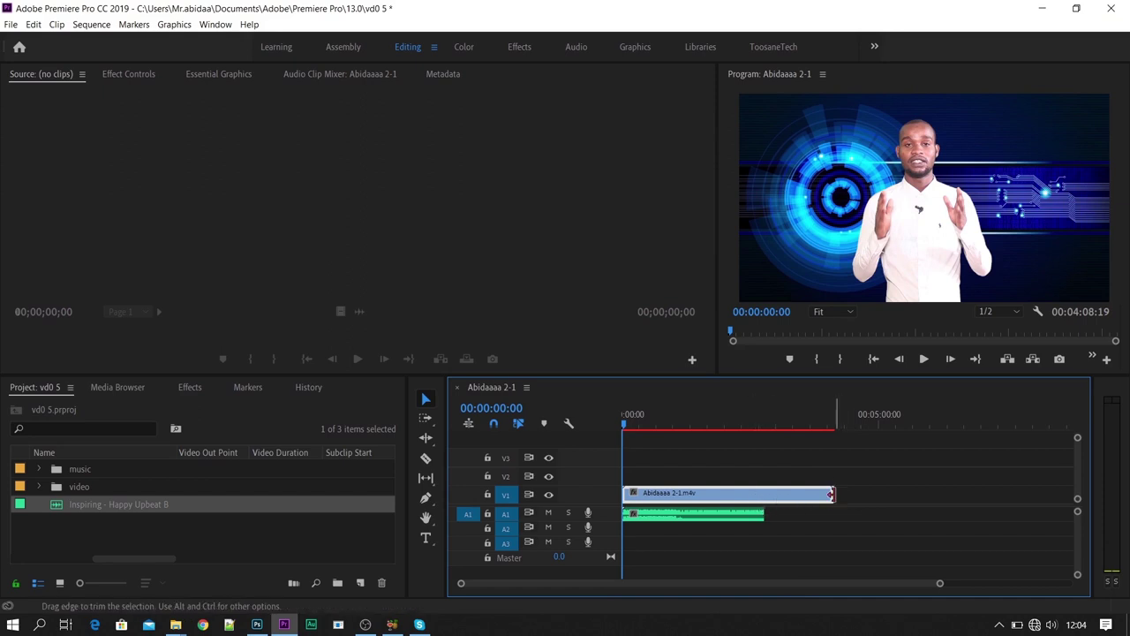
{"action": "left_click_drag", "start_coordinate": [830, 494], "coordinate": [763, 494]}
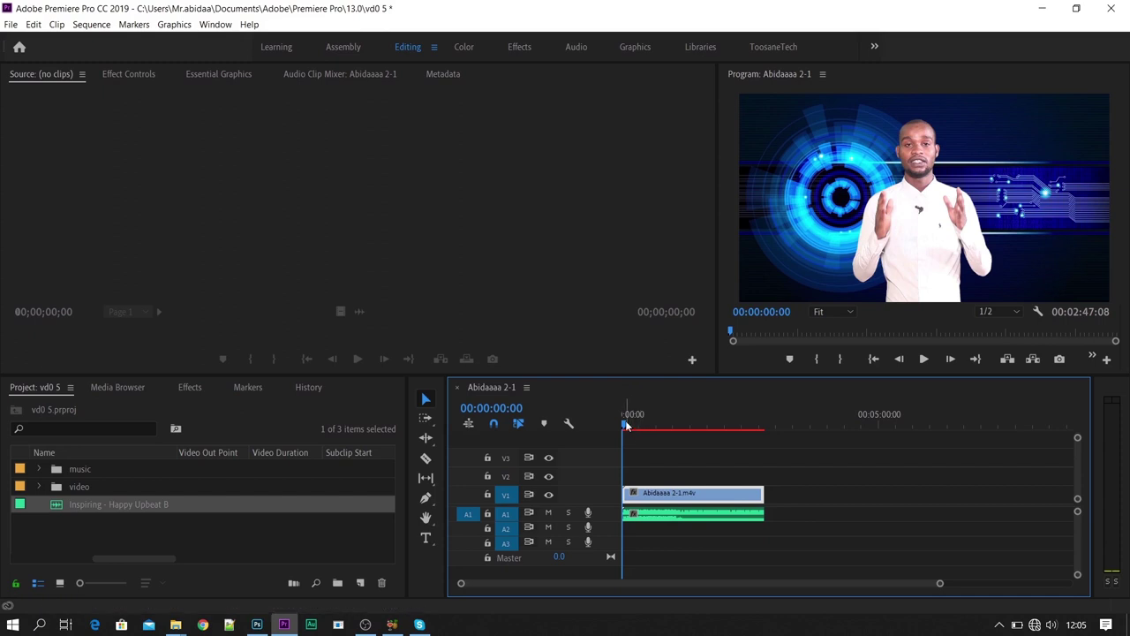
- Split the video clip at 00:00:25:19, move its second part along V1 to leave a gap, and play through the gap
{"action": "mouse_move", "coordinate": [627, 427]}
{"action": "left_mouse_down"}
{"action": "mouse_move", "coordinate": [664, 427]}
{"action": "mouse_move", "coordinate": [646, 429]}
{"action": "left_mouse_up"}
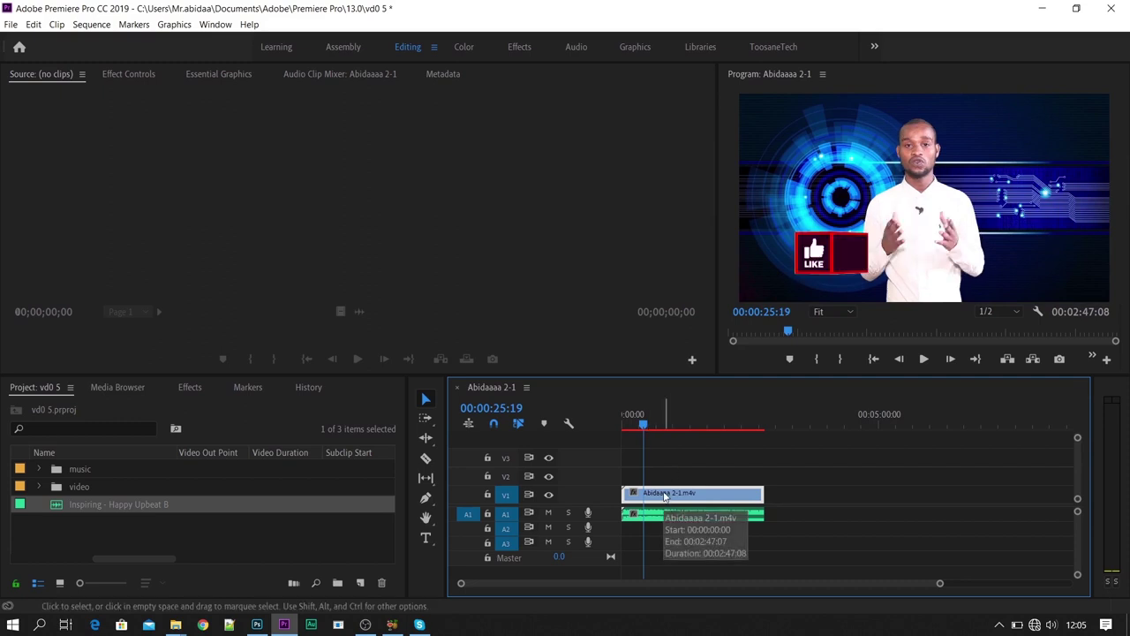
{"action": "key", "text": "ctrl+k"}
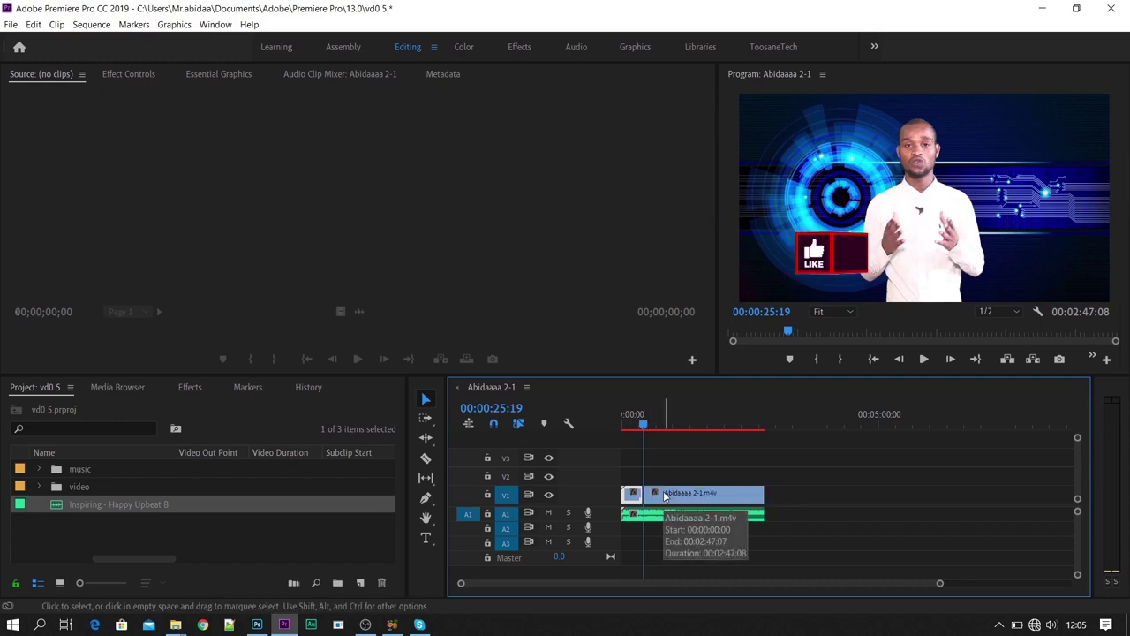
{"action": "left_click_drag", "start_coordinate": [665, 496], "coordinate": [703, 504]}
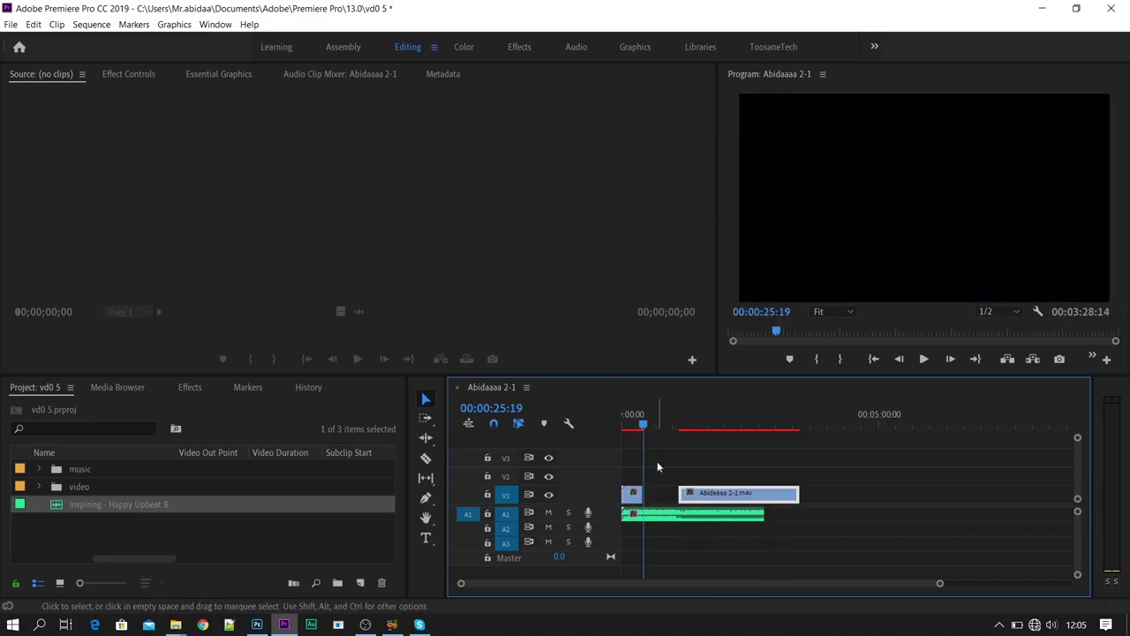
{"action": "left_click", "coordinate": [923, 358]}
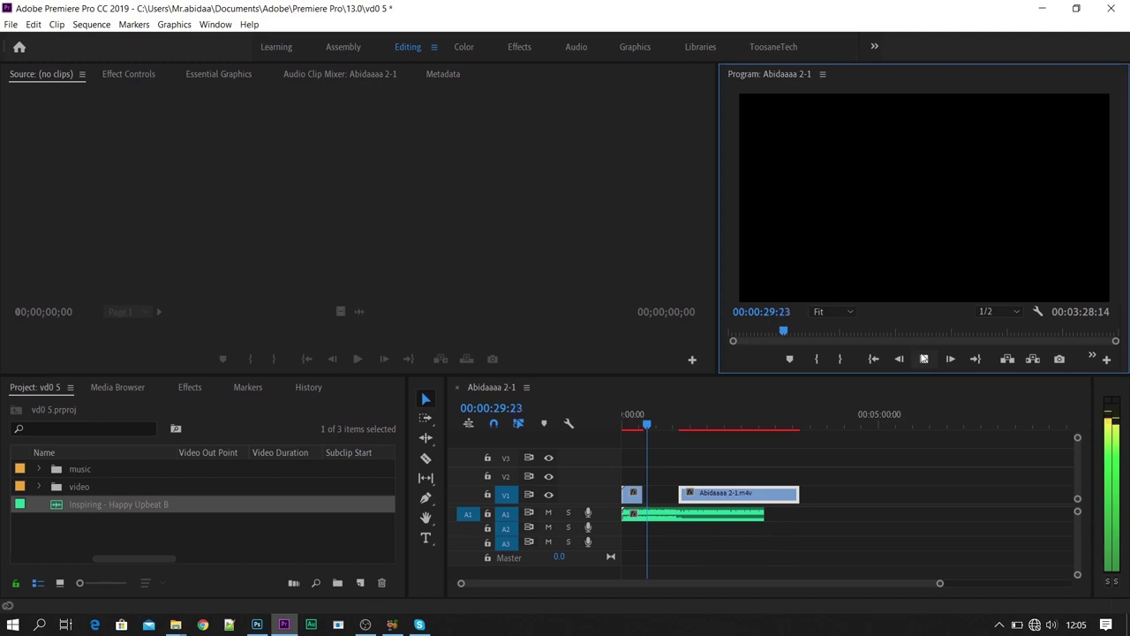
{"action": "left_click", "coordinate": [924, 358]}
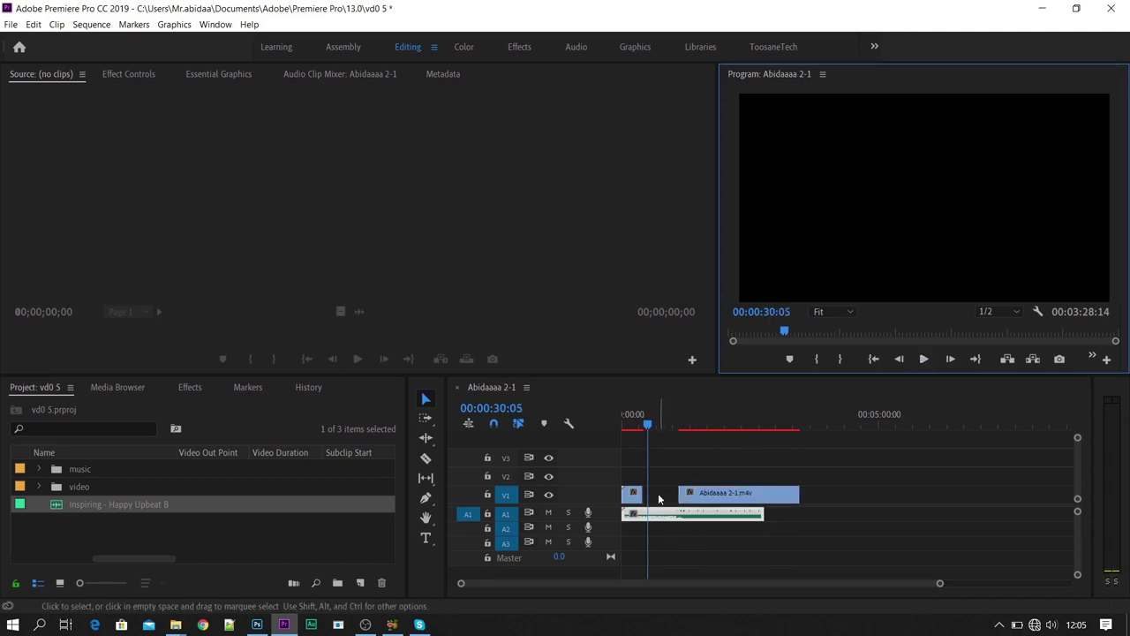
- Close the gap between the two video parts on V1 with Ripple Delete
{"action": "mouse_move", "coordinate": [724, 496]}
{"action": "left_mouse_down"}
{"action": "mouse_move", "coordinate": [680, 500]}
{"action": "mouse_move", "coordinate": [717, 499]}
{"action": "left_mouse_up"}
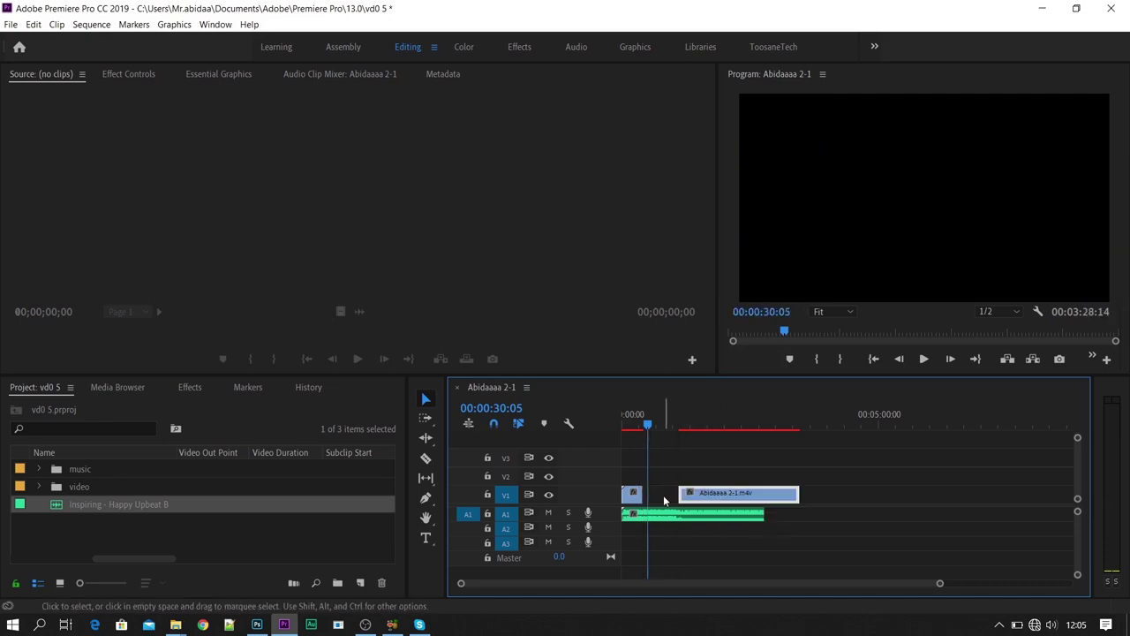
{"action": "left_click", "coordinate": [664, 500]}
{"action": "right_click", "coordinate": [664, 500]}
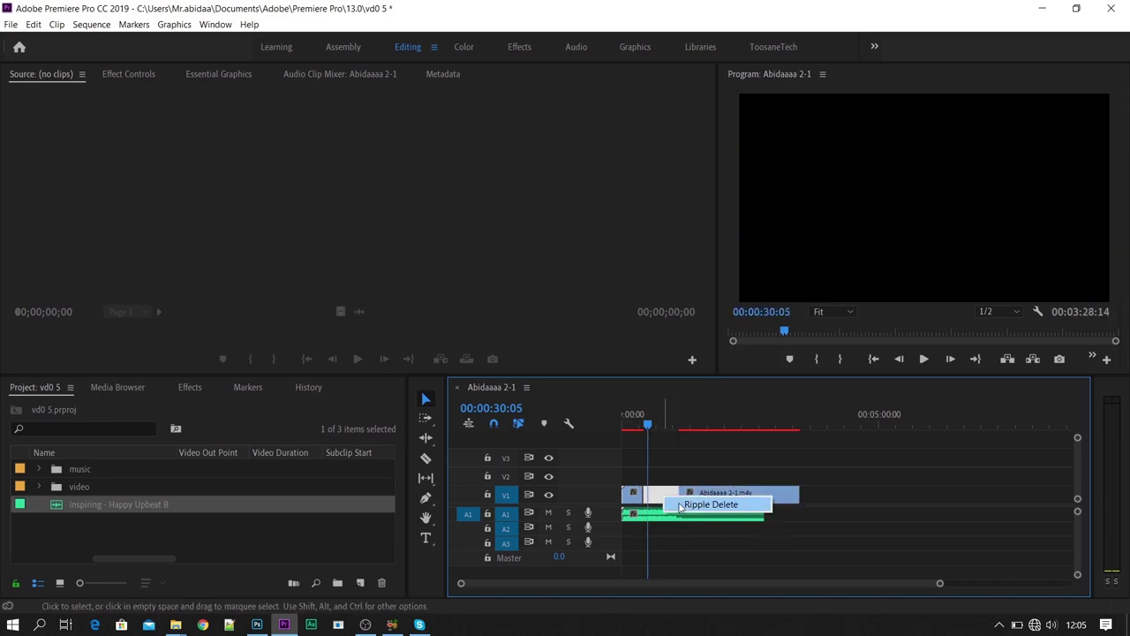
{"action": "left_click", "coordinate": [711, 504]}
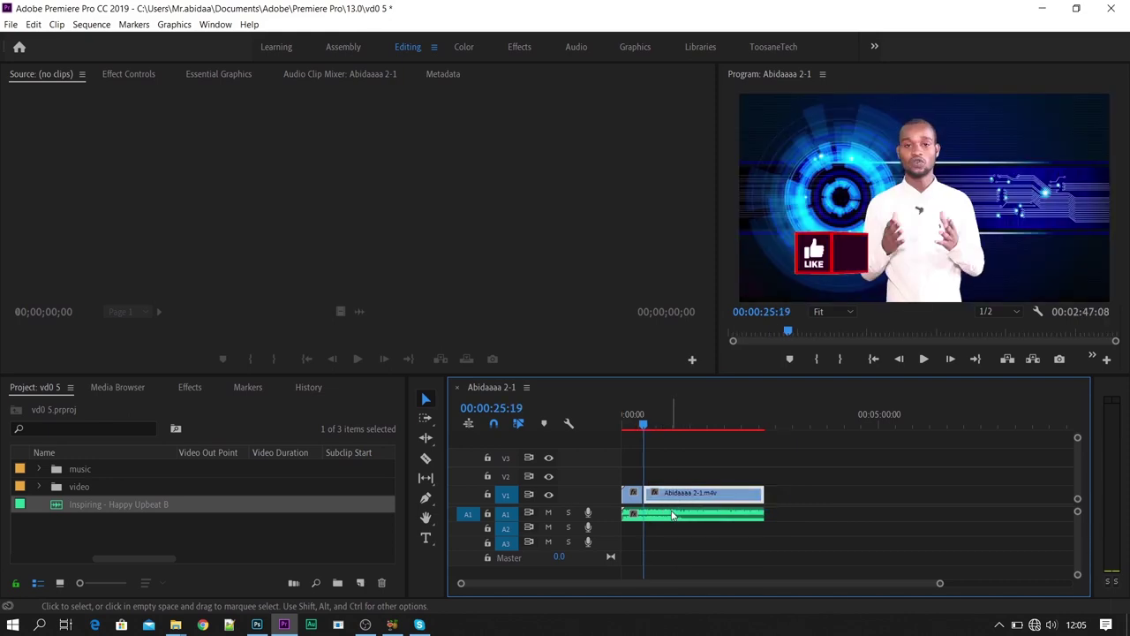
- Split the music clip at 00:00:25:19 and delete the second parts of both the music and the video
{"action": "left_click", "coordinate": [668, 521]}
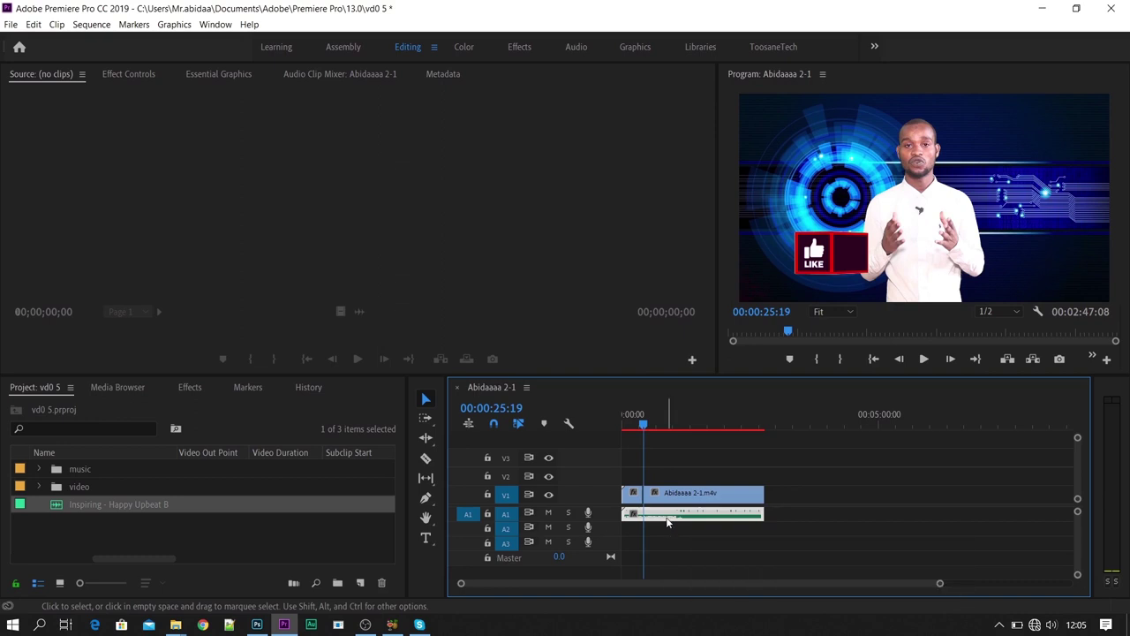
{"action": "key", "text": "ctrl+k"}
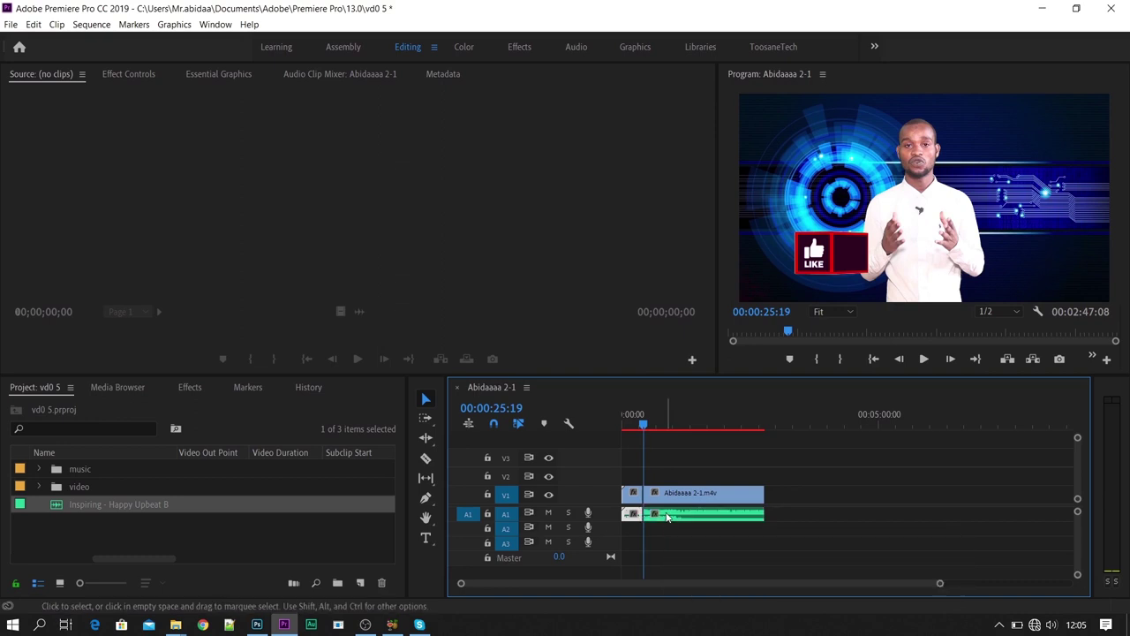
{"action": "left_click", "coordinate": [668, 516]}
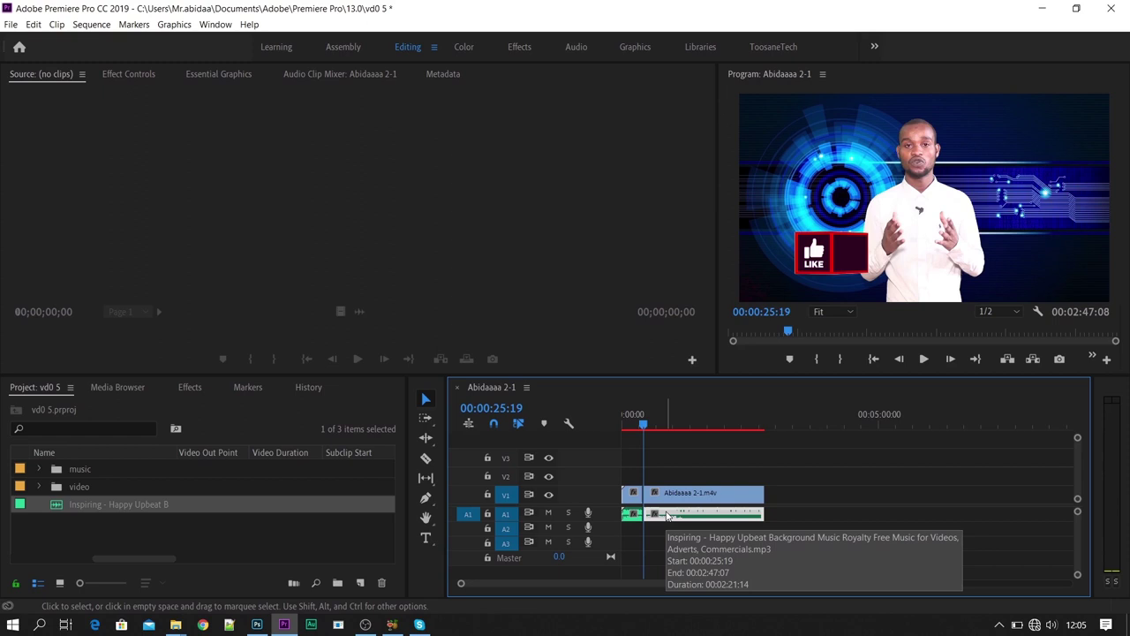
{"action": "key", "text": "Delete"}
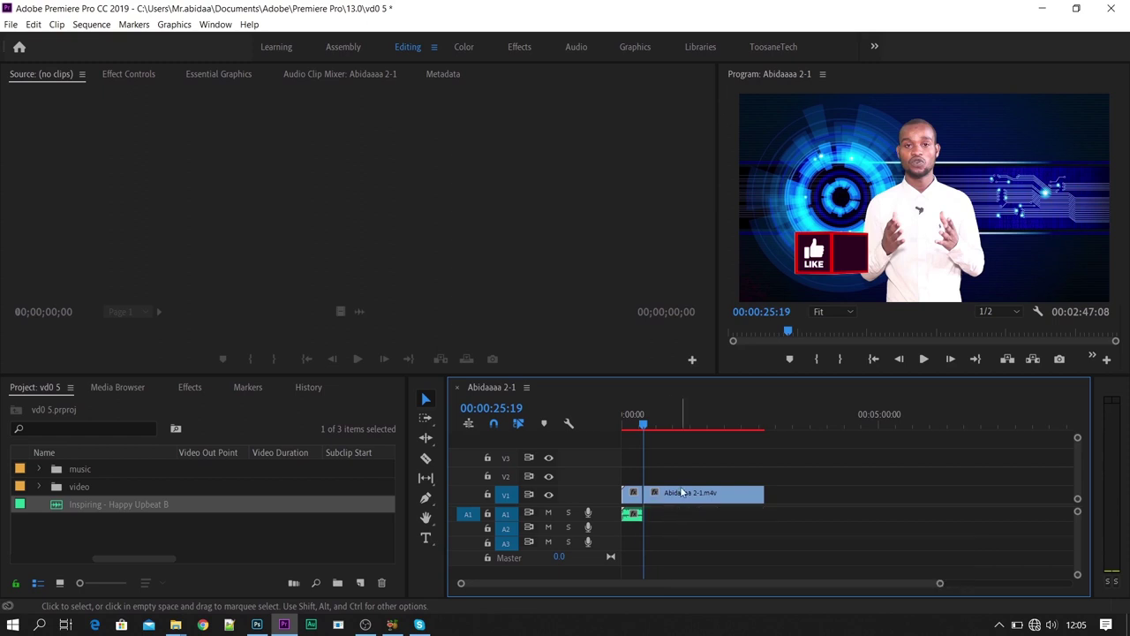
{"action": "left_click", "coordinate": [692, 491]}
{"action": "key", "text": "Delete"}
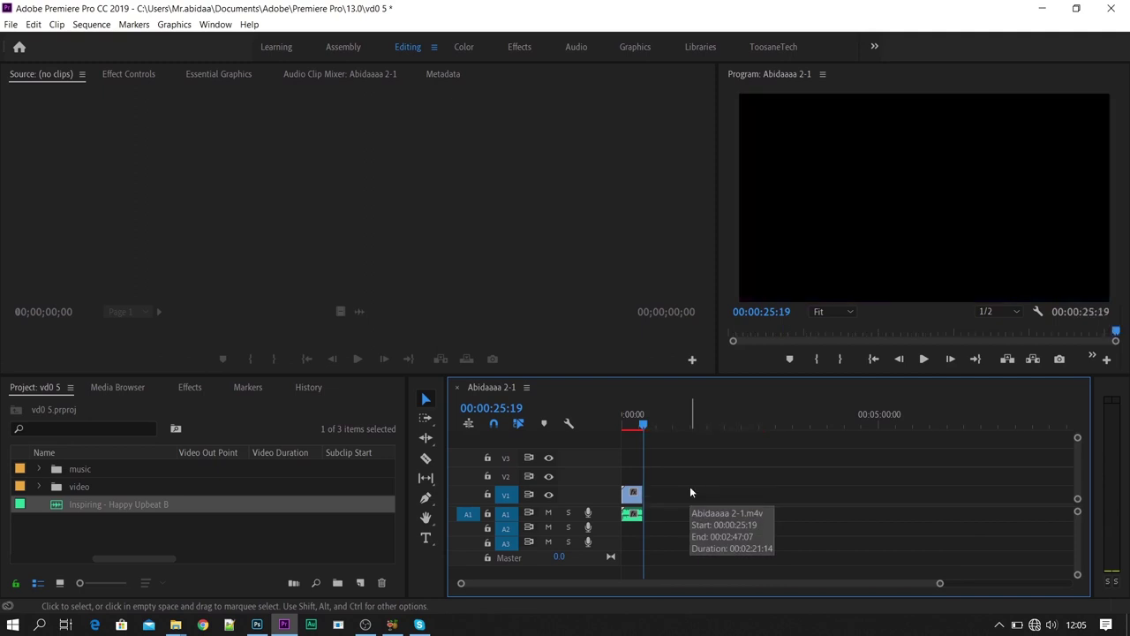
- Undo the deletions, the gap changes and the splits so both clips are whole again
{"action": "key", "text": "ctrl+z"}
{"action": "key", "text": "ctrl+z"}
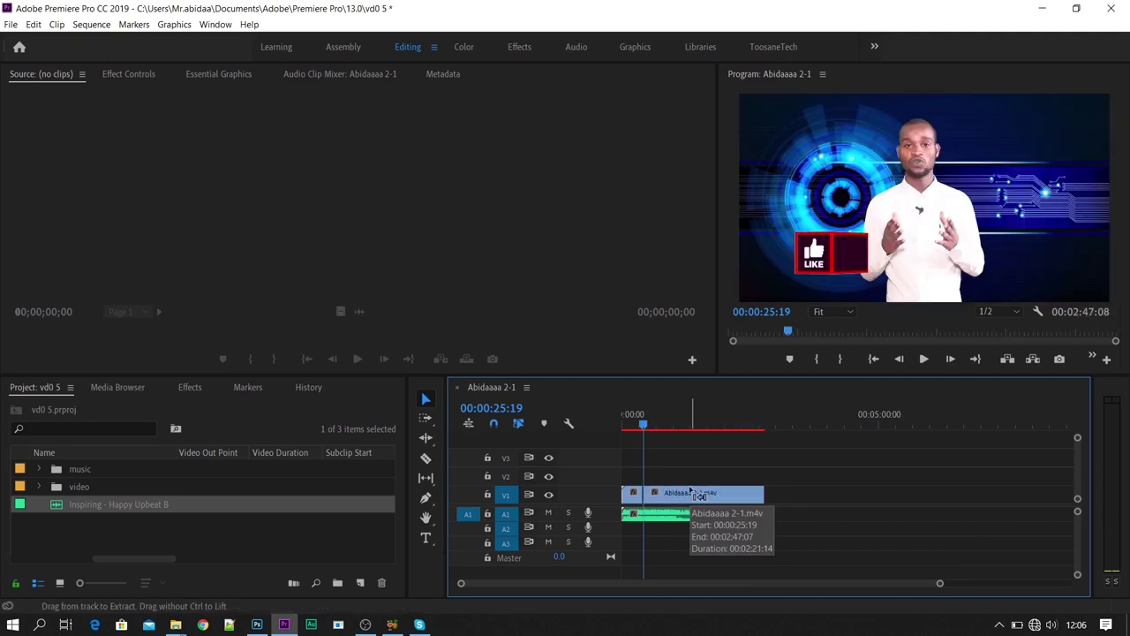
{"action": "key", "text": "ctrl+z"}
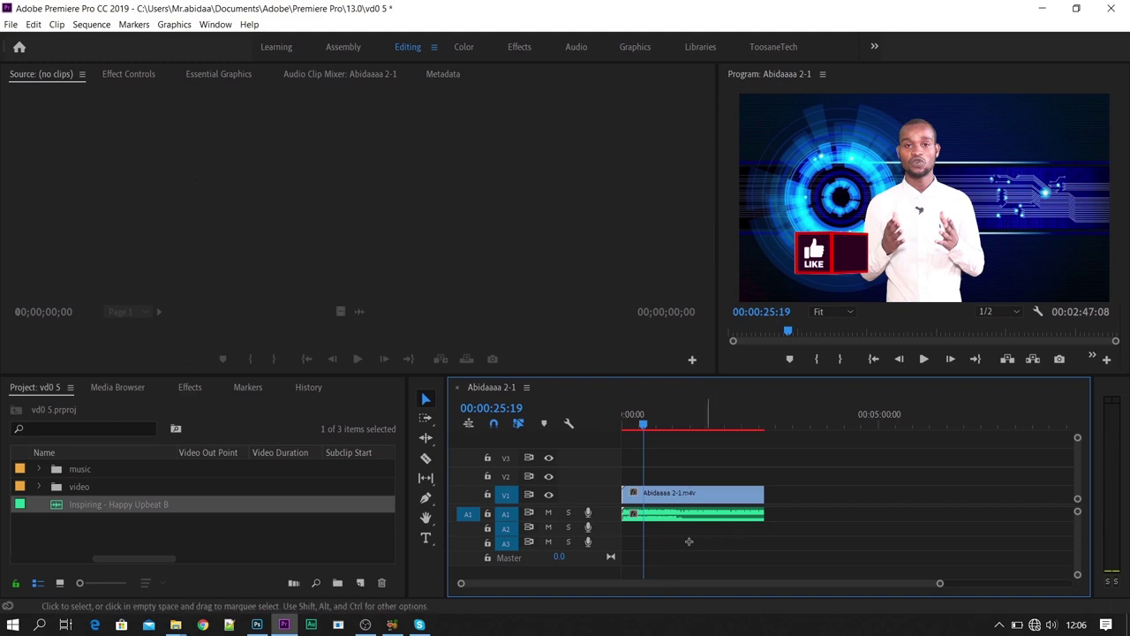
- Split the video and music clips together at 00:00:30:23 and delete everything after the cut
{"action": "left_click", "coordinate": [684, 514]}
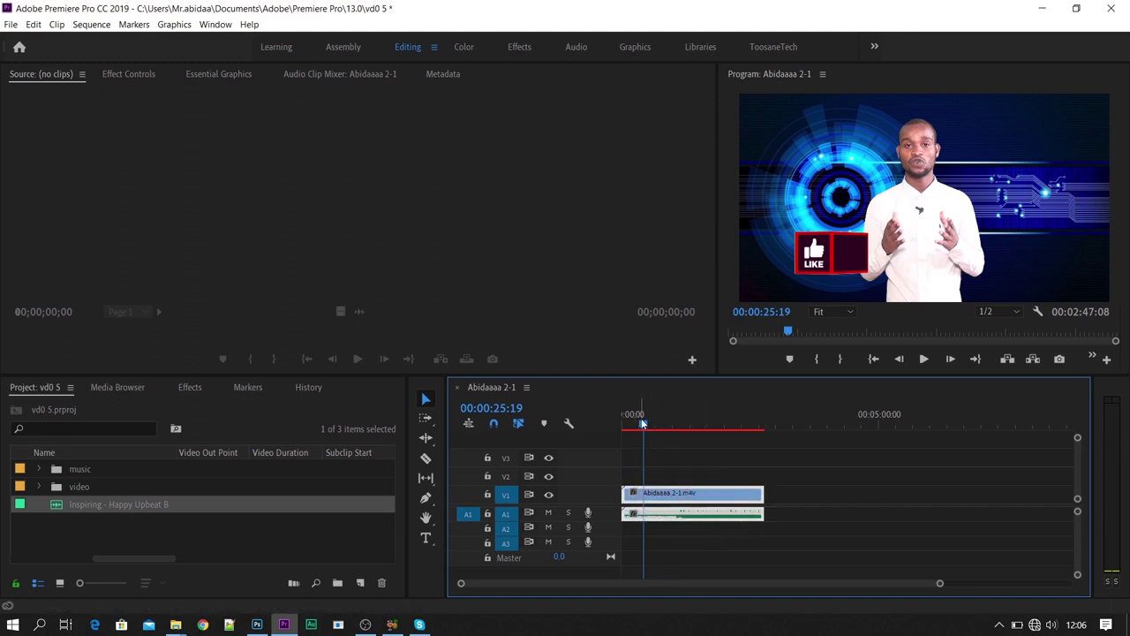
{"action": "left_click_drag", "start_coordinate": [643, 424], "coordinate": [651, 429]}
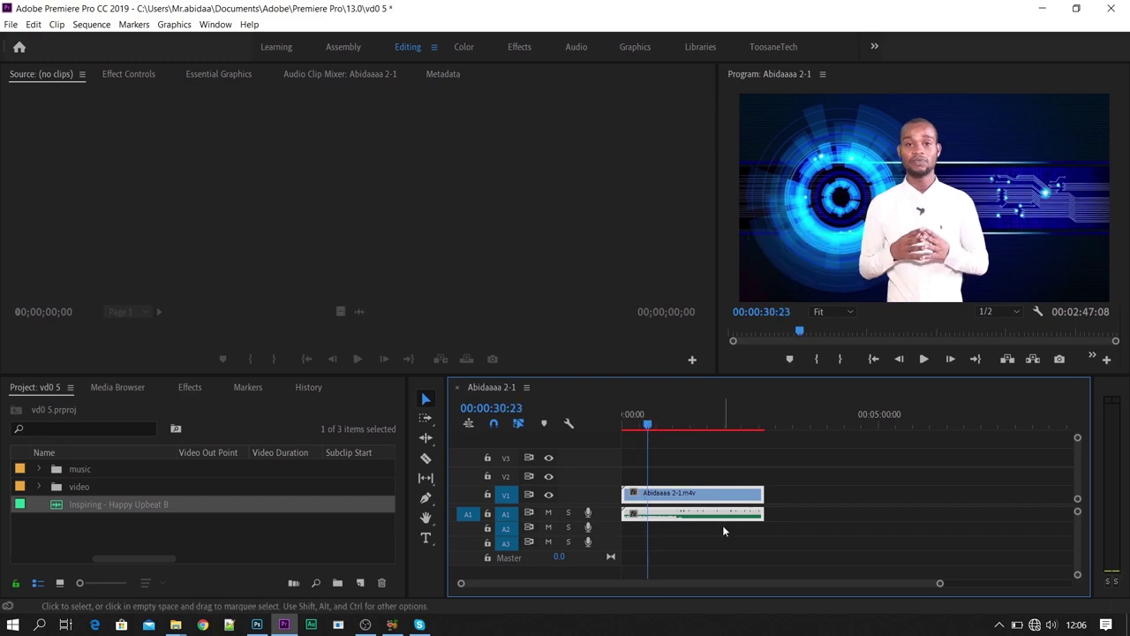
{"action": "key", "text": "ctrl+k"}
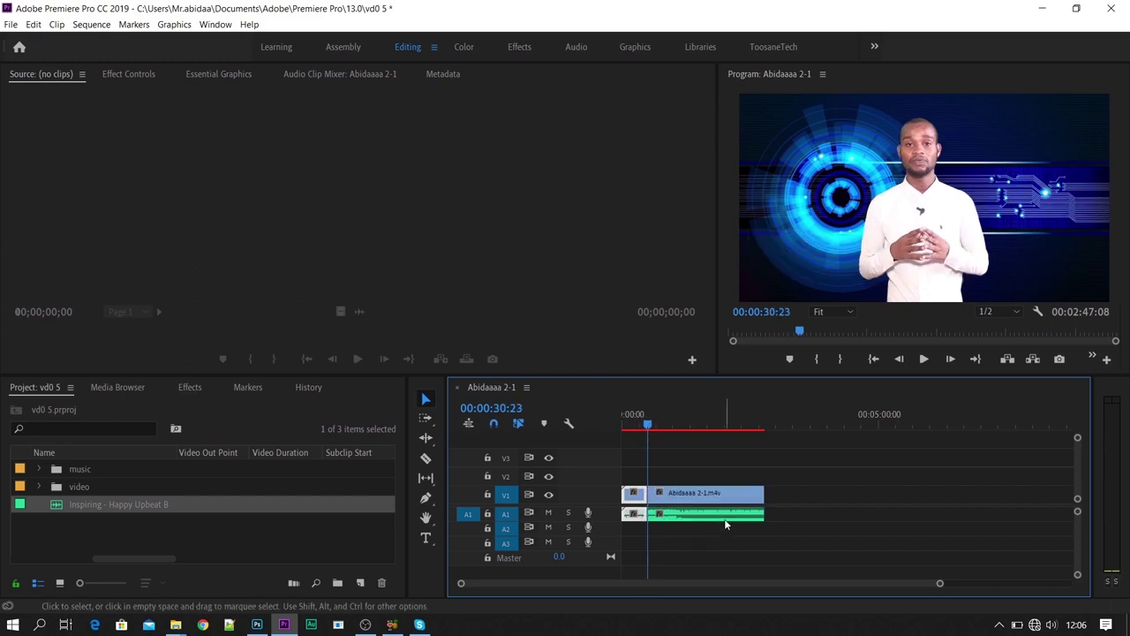
{"action": "left_click", "coordinate": [723, 515]}
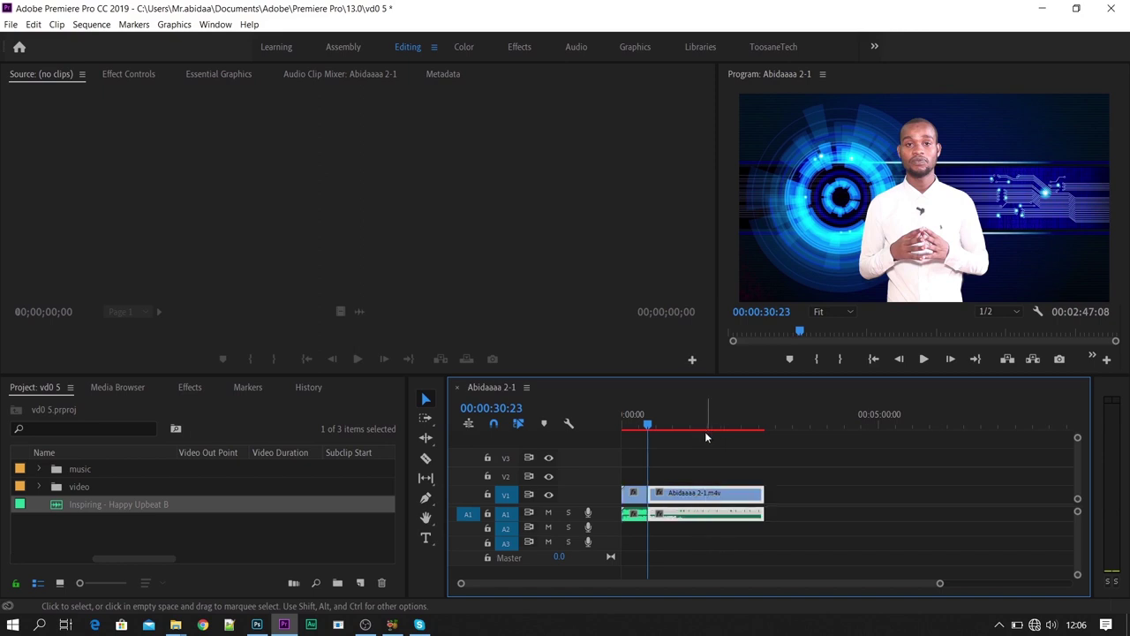
{"action": "key", "text": "Delete"}
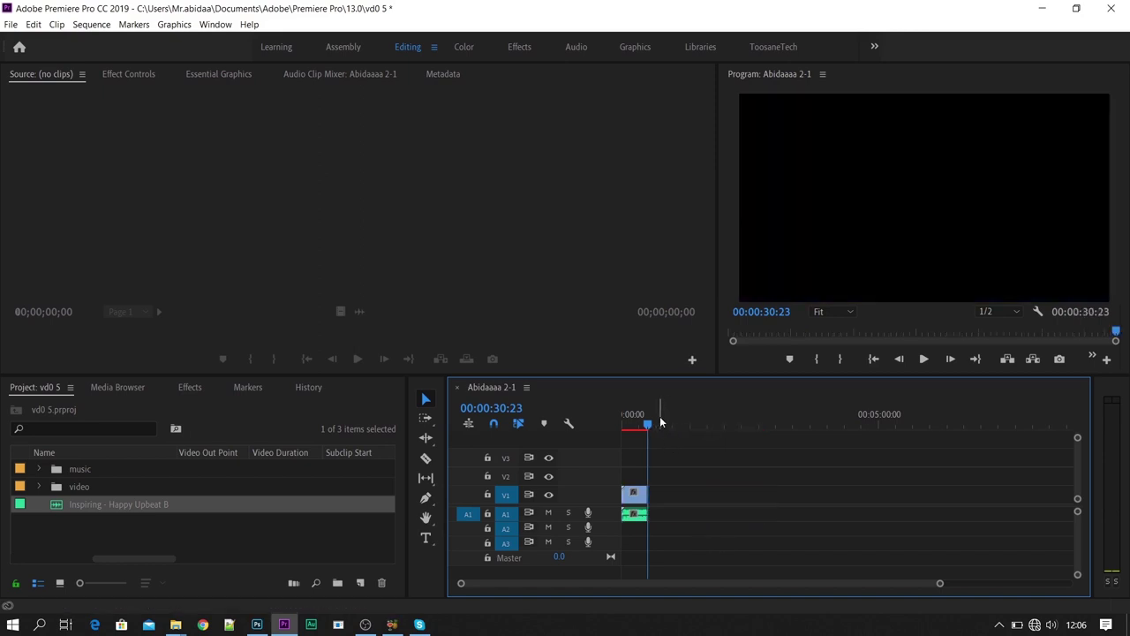
{"action": "left_click_drag", "start_coordinate": [647, 426], "coordinate": [630, 435]}
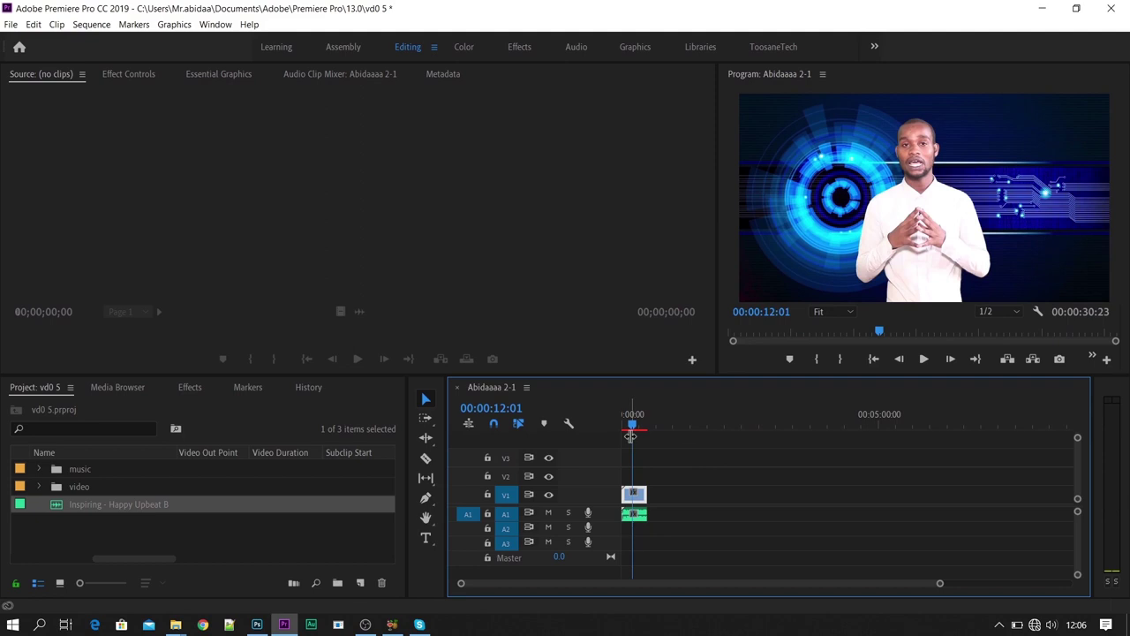
- Play back the trimmed sequence with its music from 00:00:12:01 for a few seconds
{"action": "left_click", "coordinate": [924, 359]}
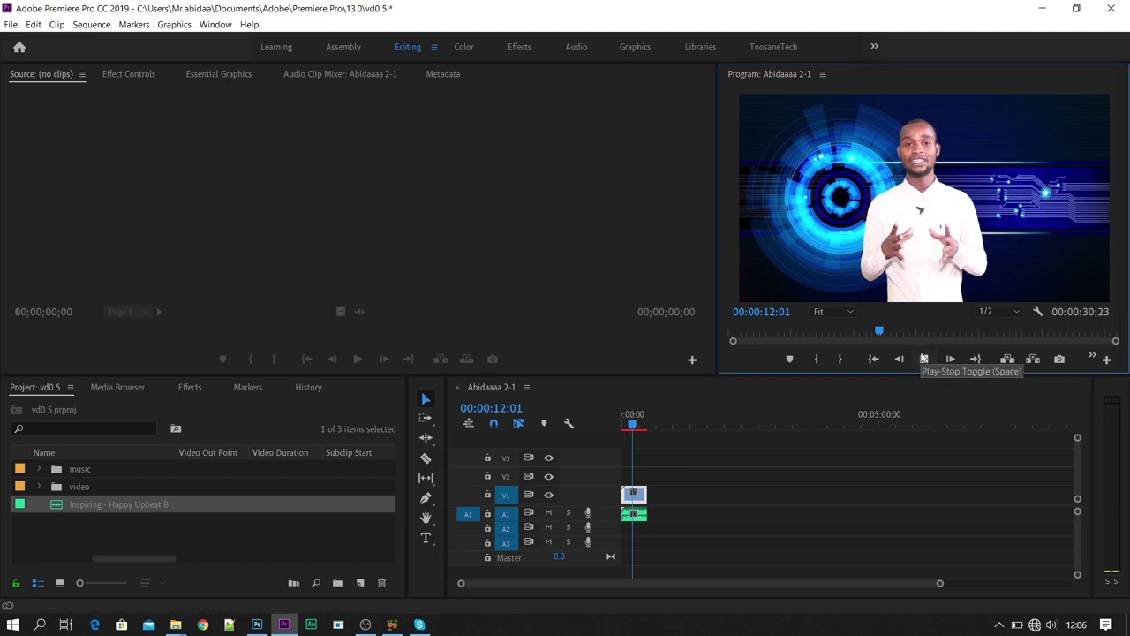
{"action": "left_click", "coordinate": [923, 359]}
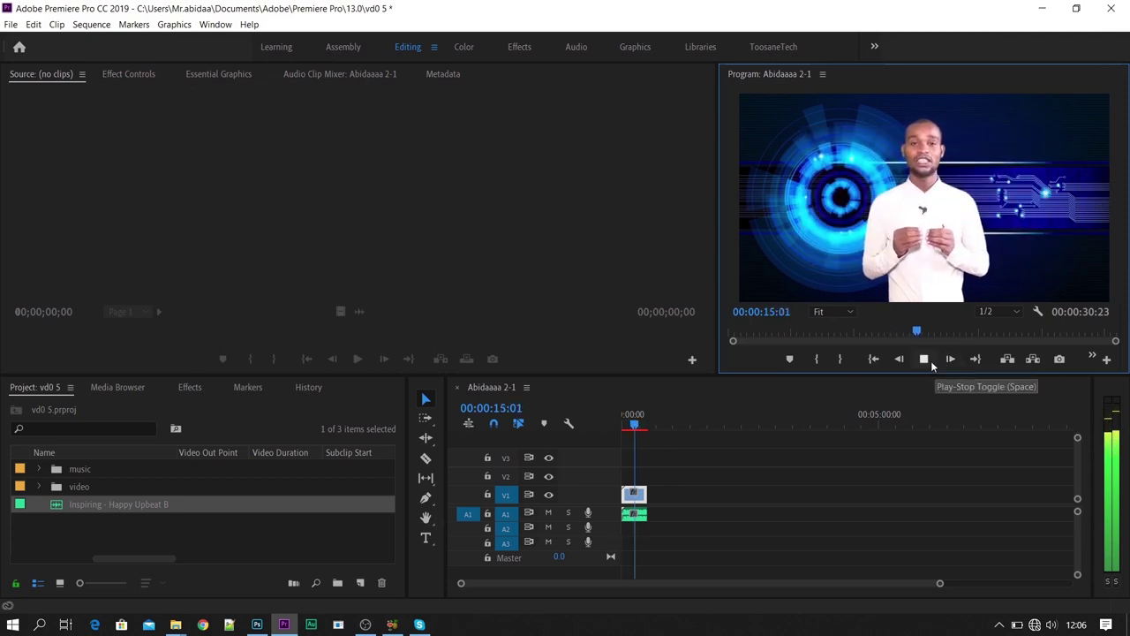
{"action": "left_click", "coordinate": [931, 360]}
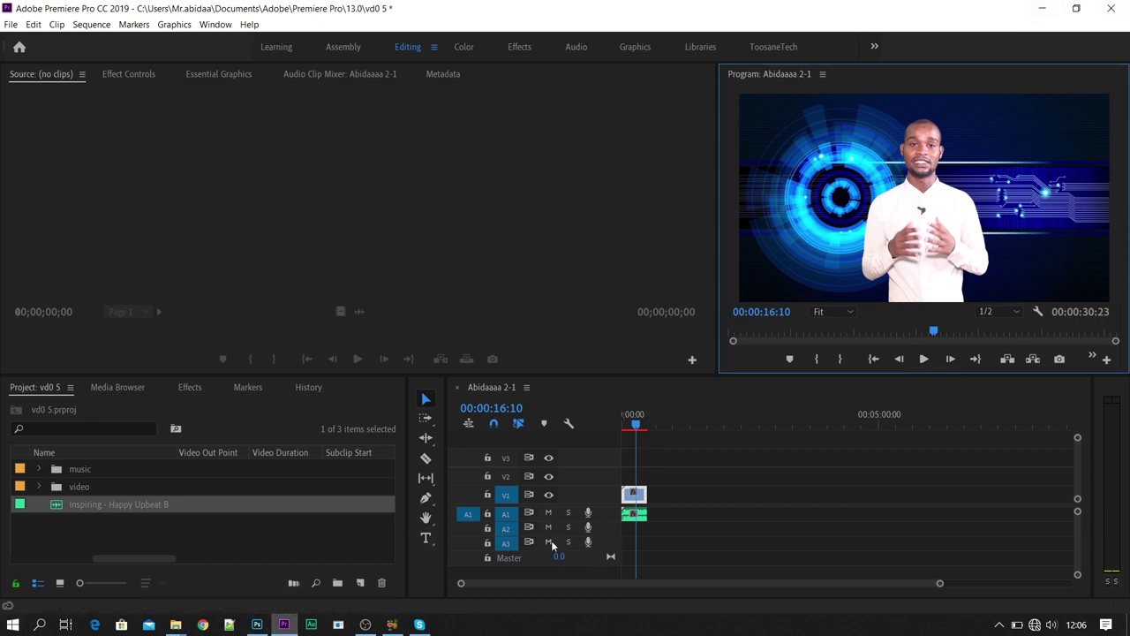
- Add two more audio tracks below A3 in the timeline
{"action": "right_click", "coordinate": [606, 546]}
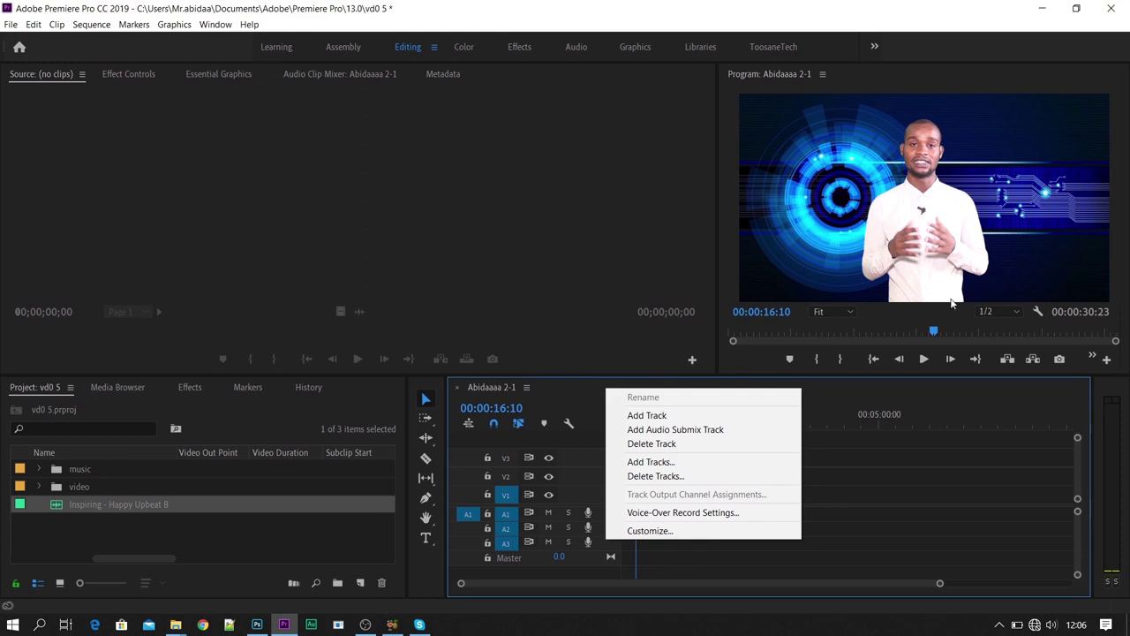
{"action": "left_click", "coordinate": [675, 416]}
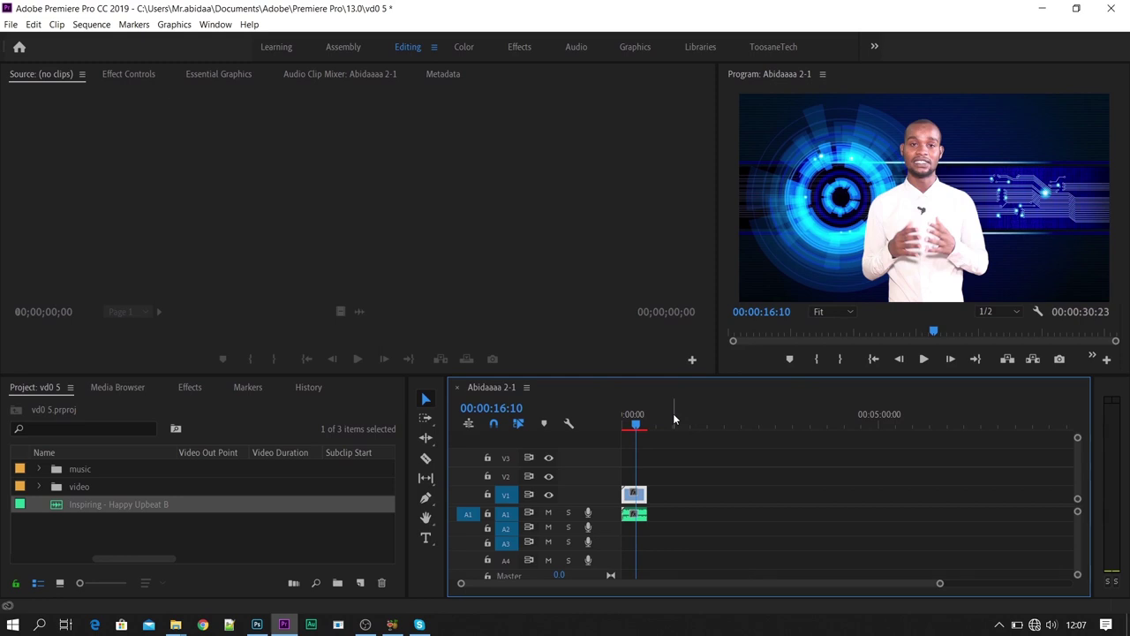
{"action": "right_click", "coordinate": [600, 556]}
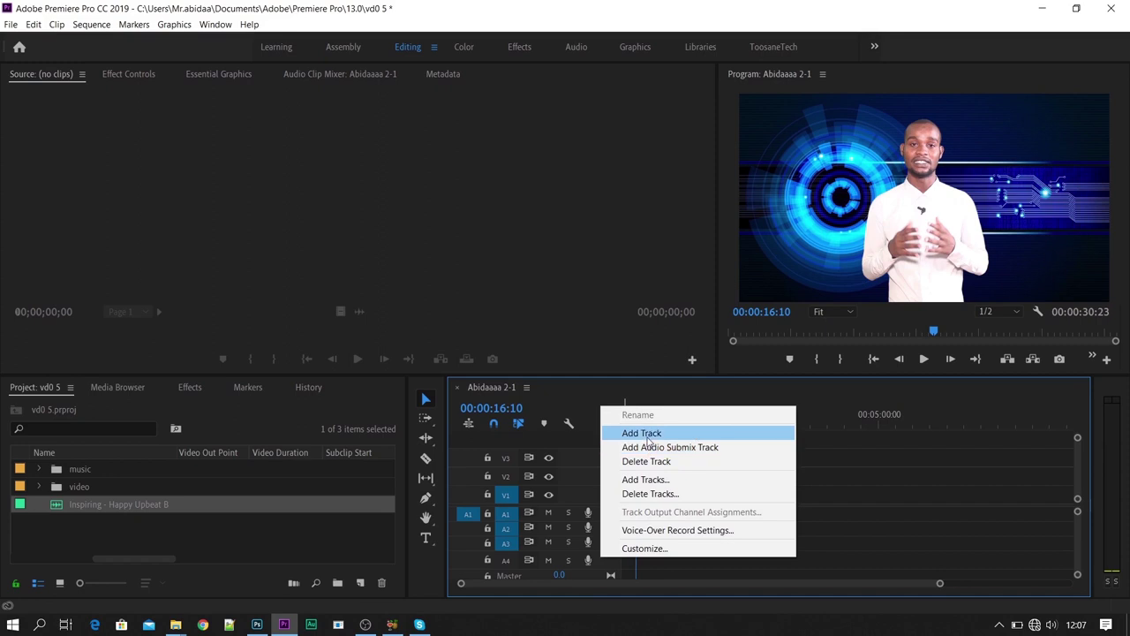
{"action": "left_click", "coordinate": [647, 433]}
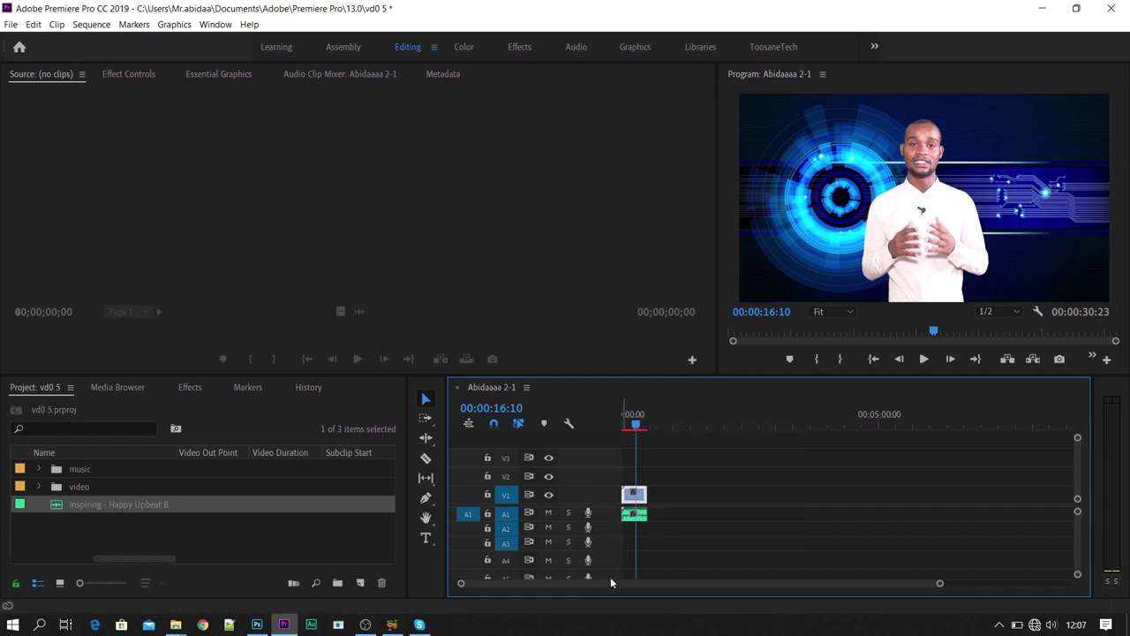
{"action": "scroll", "coordinate": [605, 573], "scroll_direction": "down", "scroll_amount": 2}
{"action": "scroll", "coordinate": [600, 568], "scroll_direction": "up", "scroll_amount": 2}
{"action": "scroll", "coordinate": [612, 574], "scroll_direction": "down", "scroll_amount": 2}
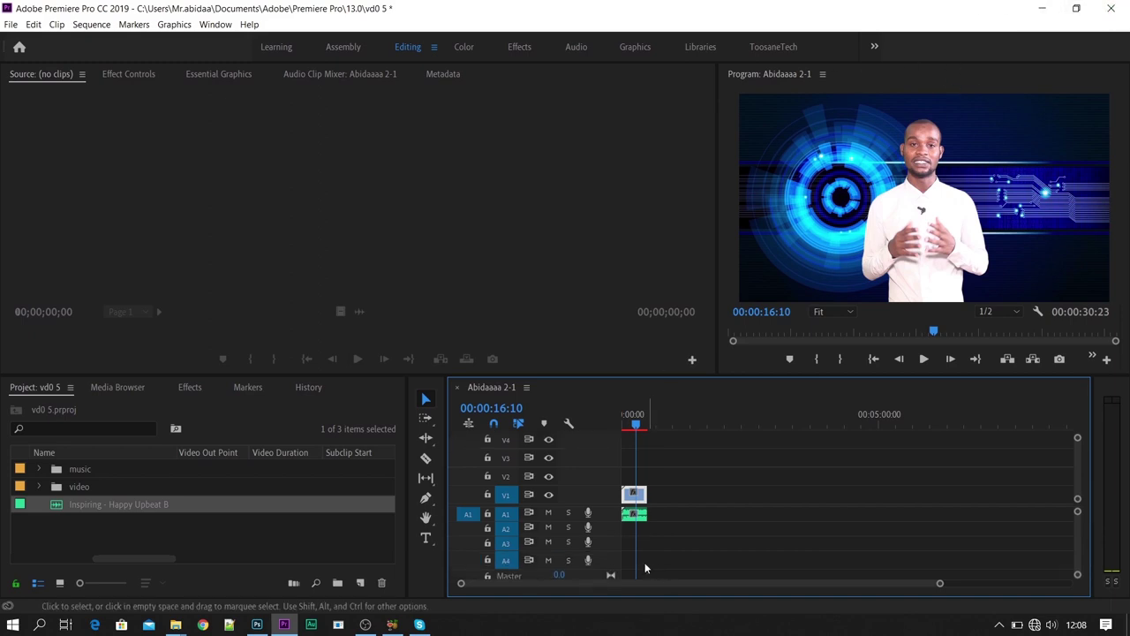
- Move the music clip from A1 to A3 and preview the sequence from its start
{"action": "left_click_drag", "start_coordinate": [639, 515], "coordinate": [651, 543]}
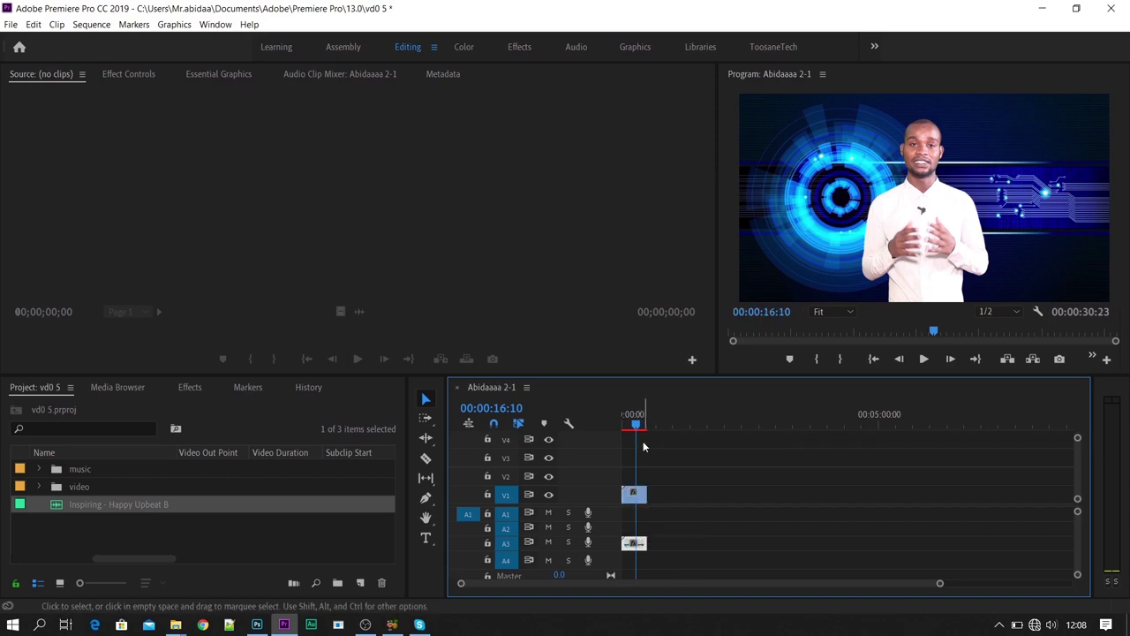
{"action": "left_click_drag", "start_coordinate": [636, 417], "coordinate": [618, 417]}
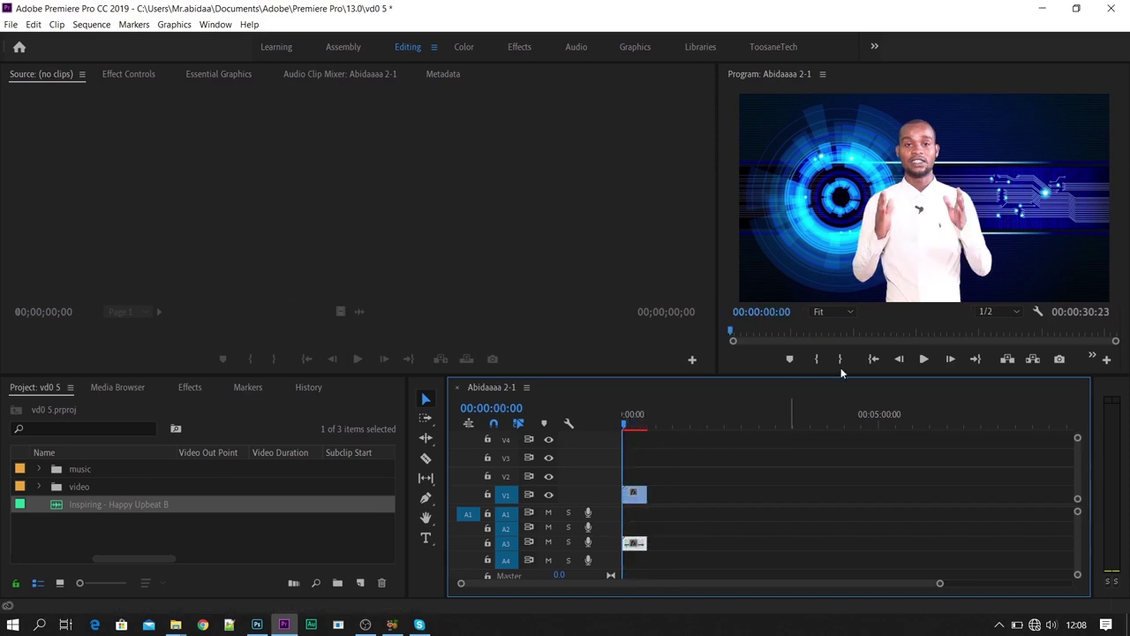
{"action": "left_click", "coordinate": [924, 359]}
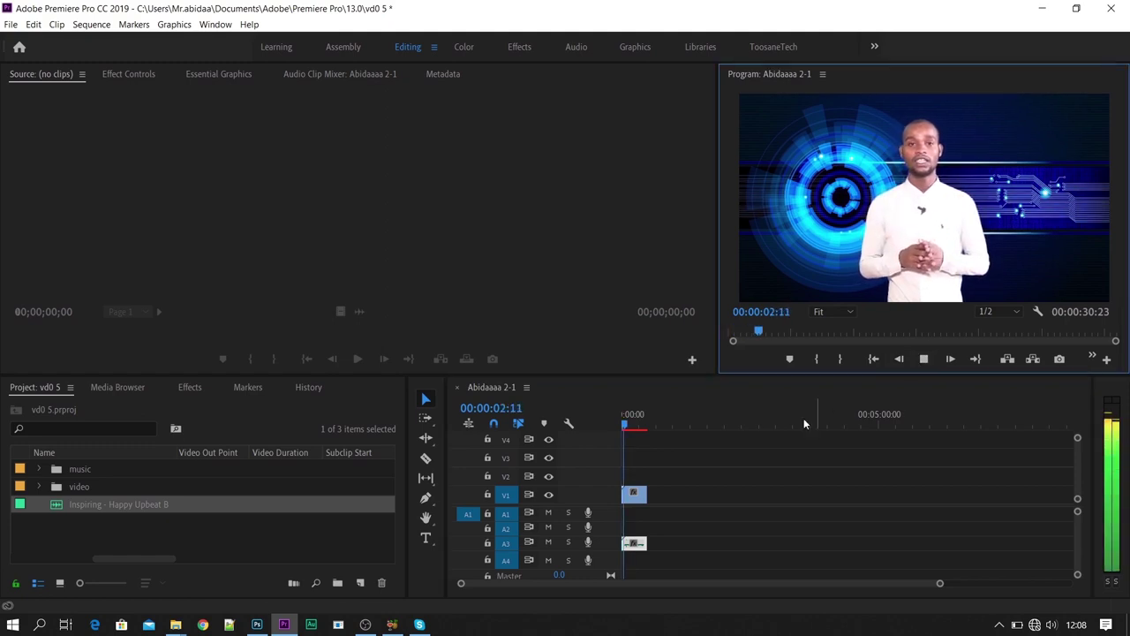
{"action": "left_click", "coordinate": [916, 363]}
- Move the music clip from A3 back up to A1
{"action": "left_click", "coordinate": [637, 538]}
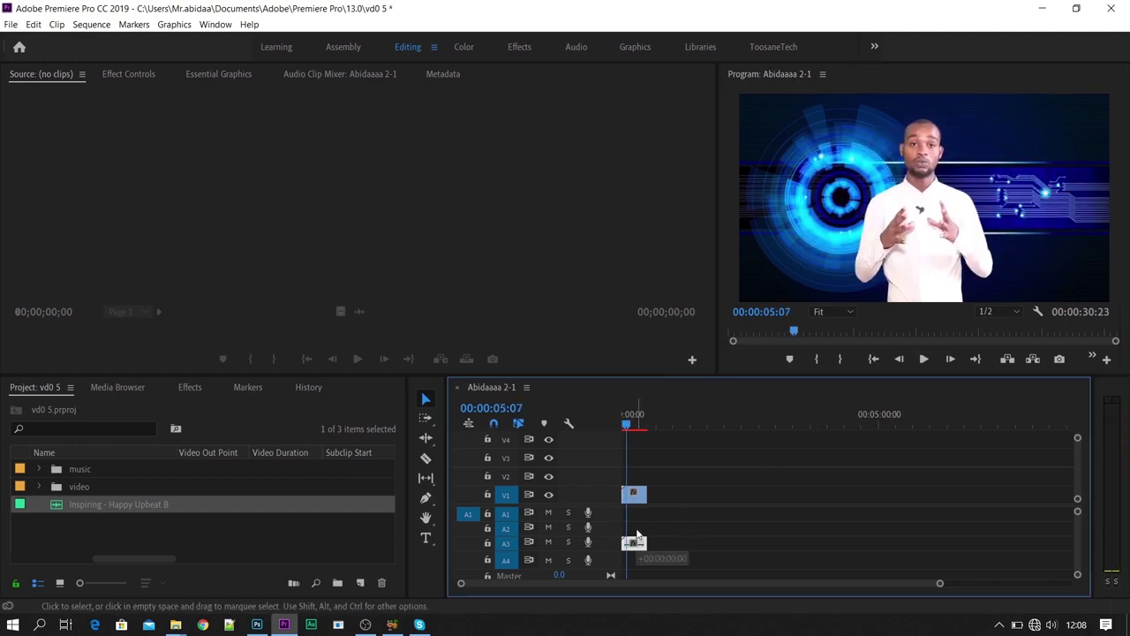
{"action": "mouse_move", "coordinate": [637, 537]}
{"action": "left_mouse_down"}
{"action": "mouse_move", "coordinate": [642, 521]}
{"action": "mouse_move", "coordinate": [644, 542]}
{"action": "left_mouse_up"}
{"action": "key", "text": "alt+Up"}
{"action": "key", "text": "alt+Up"}
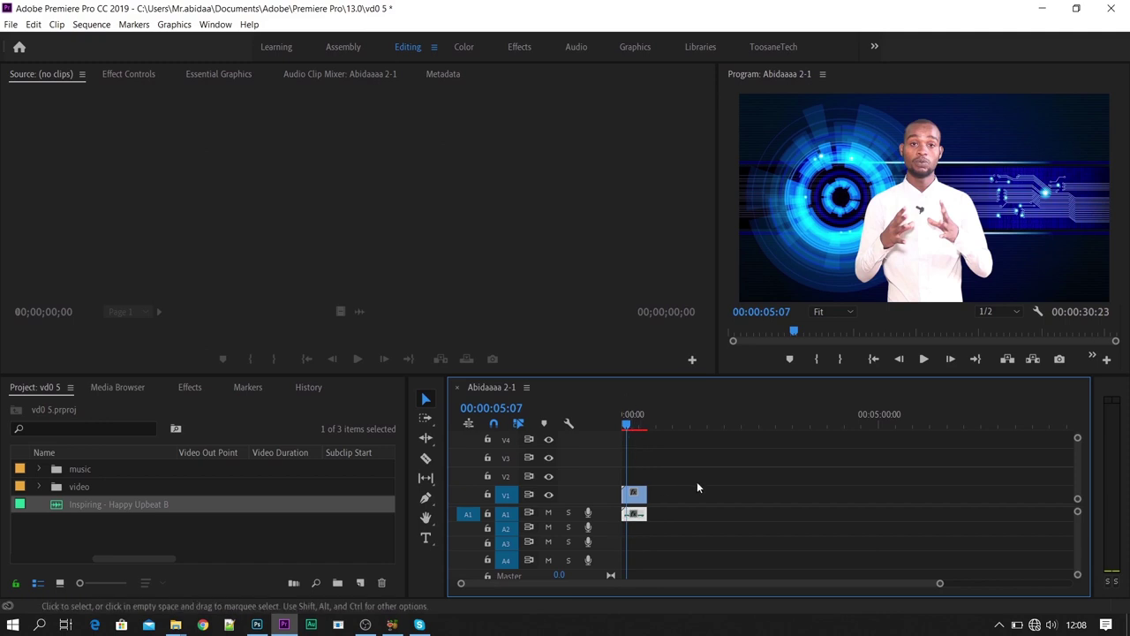
- Switch to the Audio workspace and preview the sequence from its start, leaving the playhead at 00:00:07:18
{"action": "left_click", "coordinate": [621, 426]}
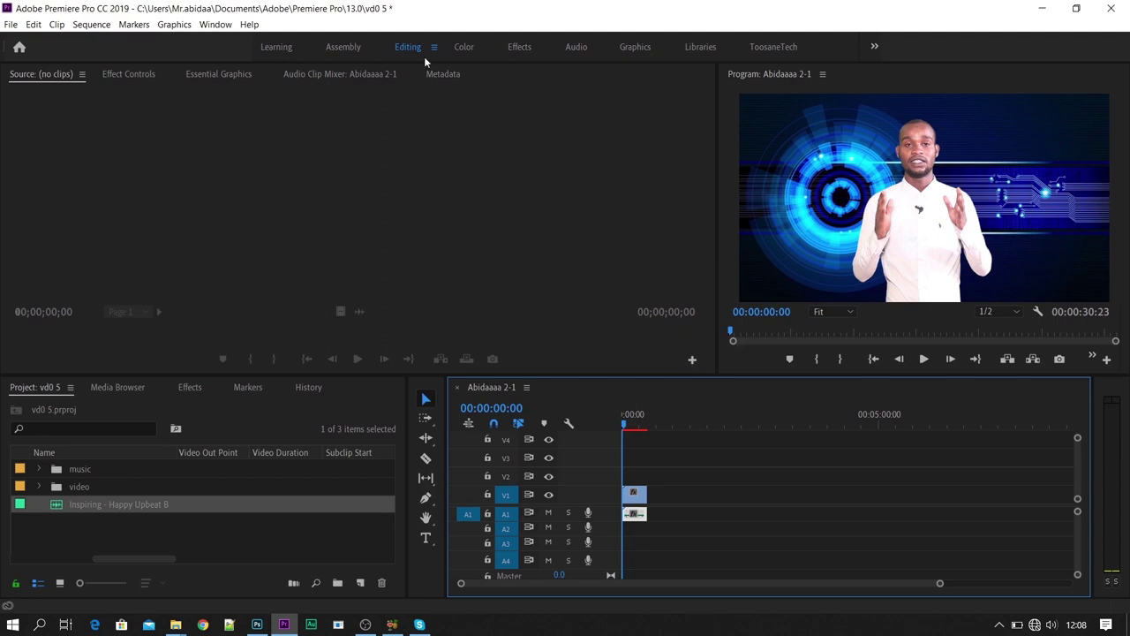
{"action": "left_click", "coordinate": [578, 49]}
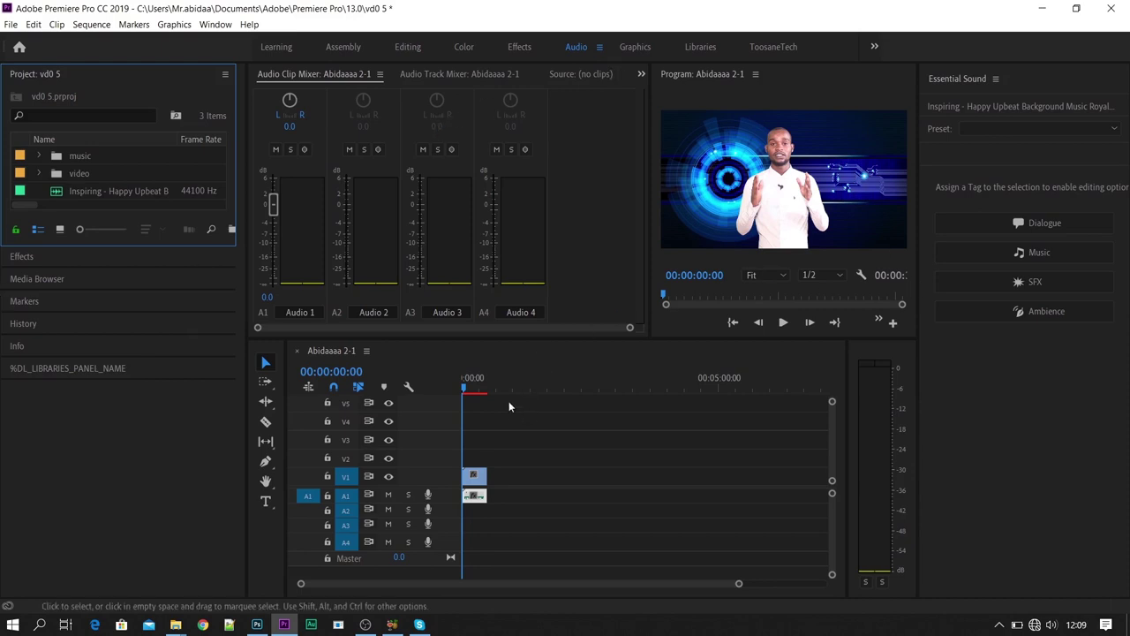
{"action": "left_click", "coordinate": [782, 323]}
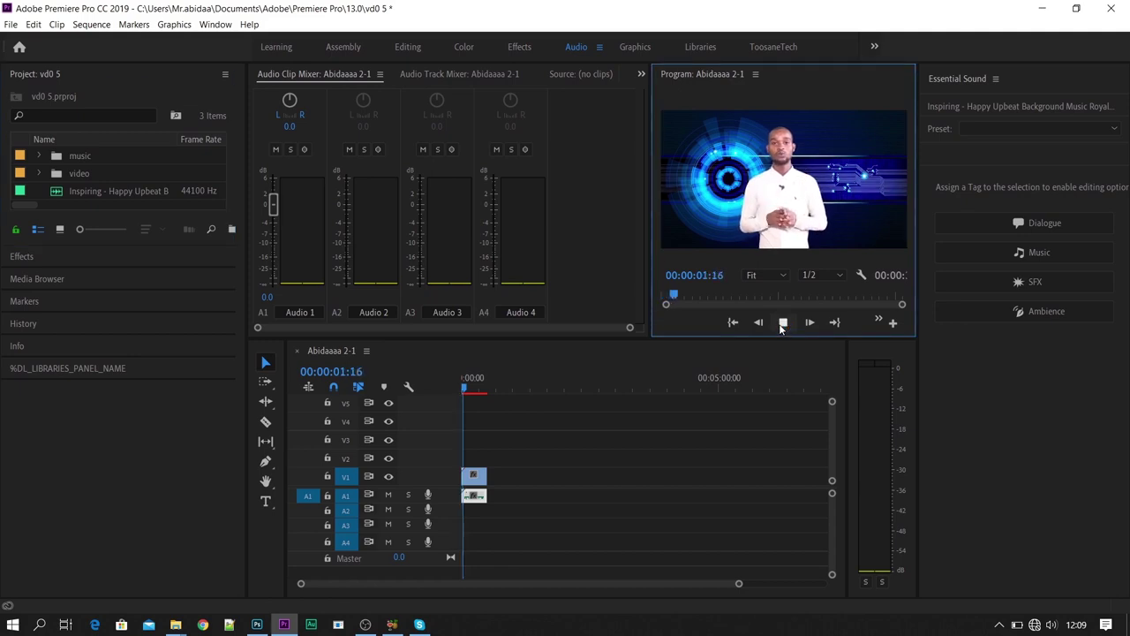
{"action": "key", "text": "Home"}
{"action": "left_click", "coordinate": [783, 323]}
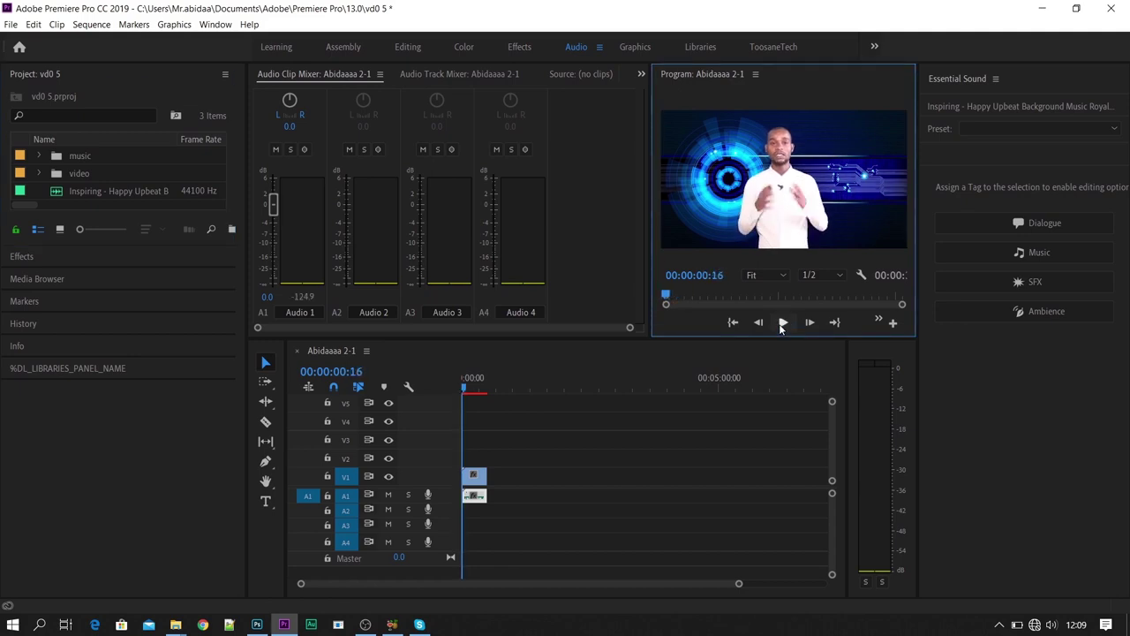
{"action": "left_click", "coordinate": [471, 390]}
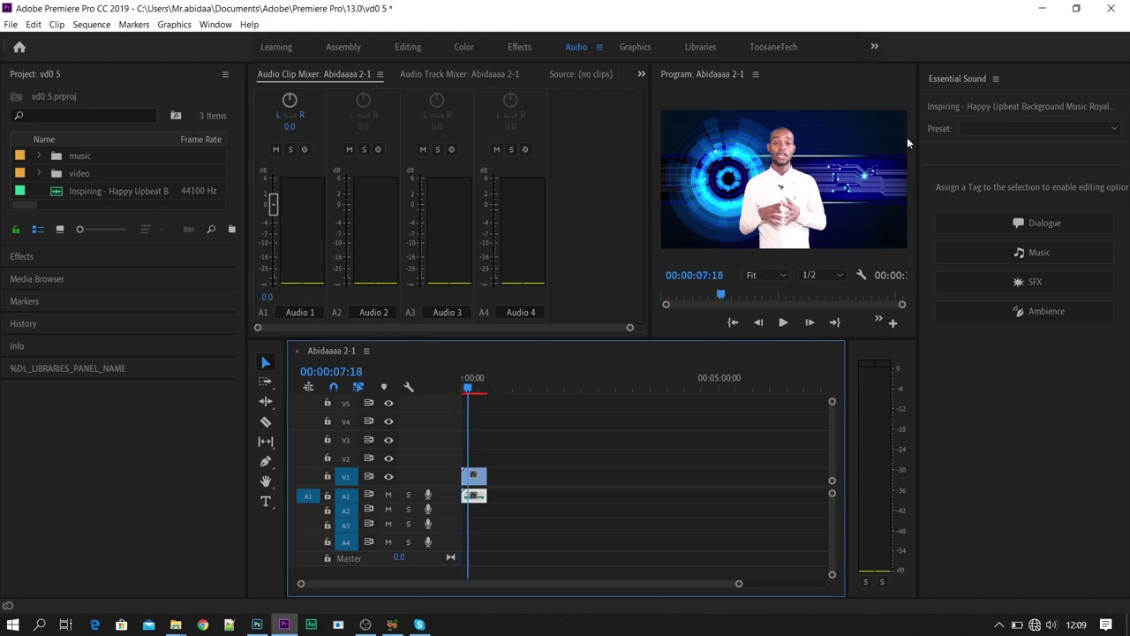
- Close the Libraries, Info and History panels in the Audio workspace
{"action": "left_click", "coordinate": [954, 78]}
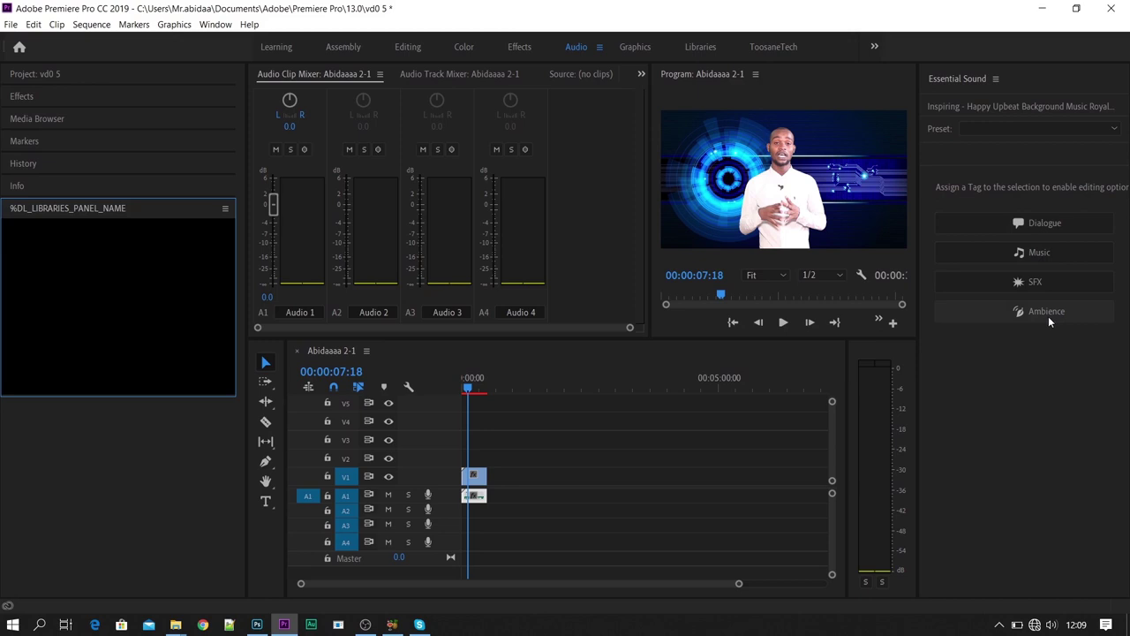
{"action": "left_click", "coordinate": [225, 210]}
{"action": "left_click", "coordinate": [260, 218]}
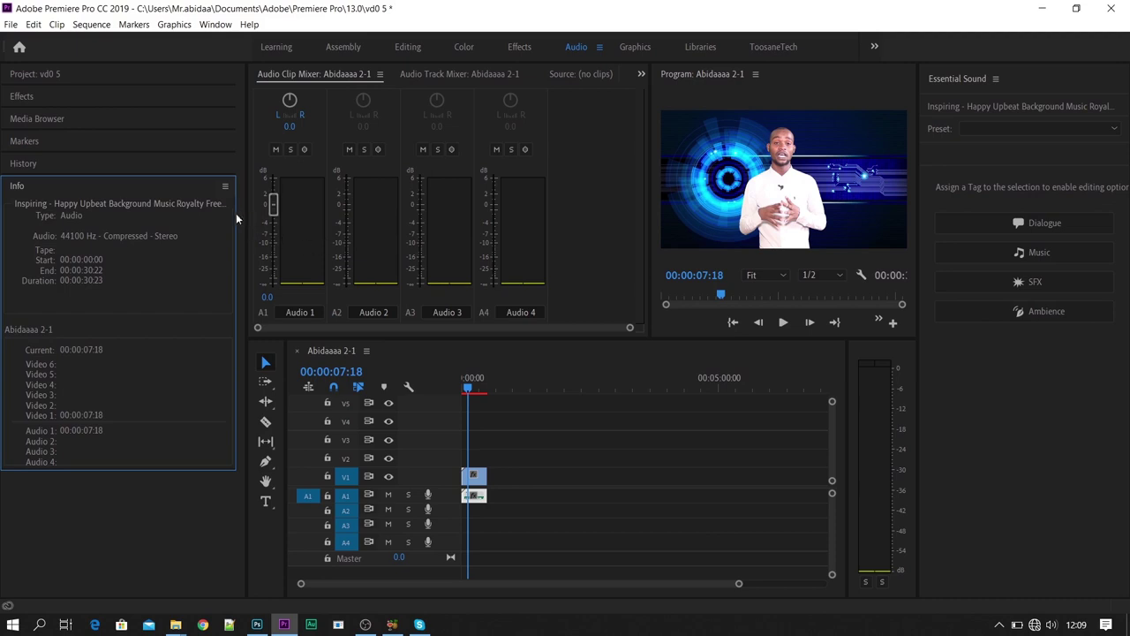
{"action": "left_click", "coordinate": [226, 187]}
{"action": "left_click", "coordinate": [269, 194]}
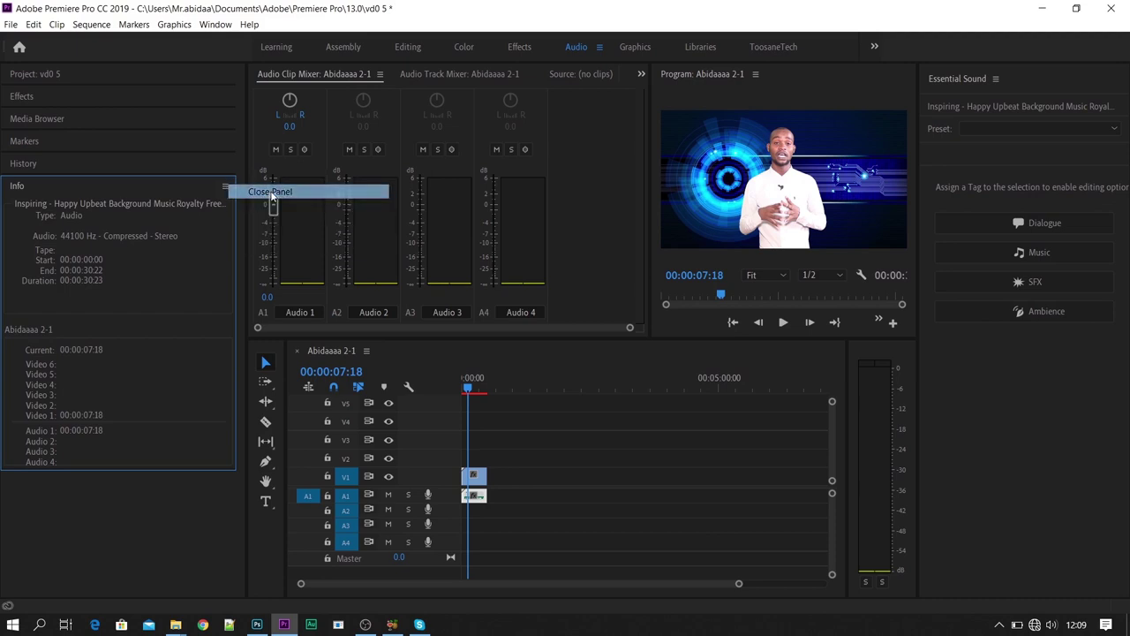
{"action": "left_click", "coordinate": [226, 163]}
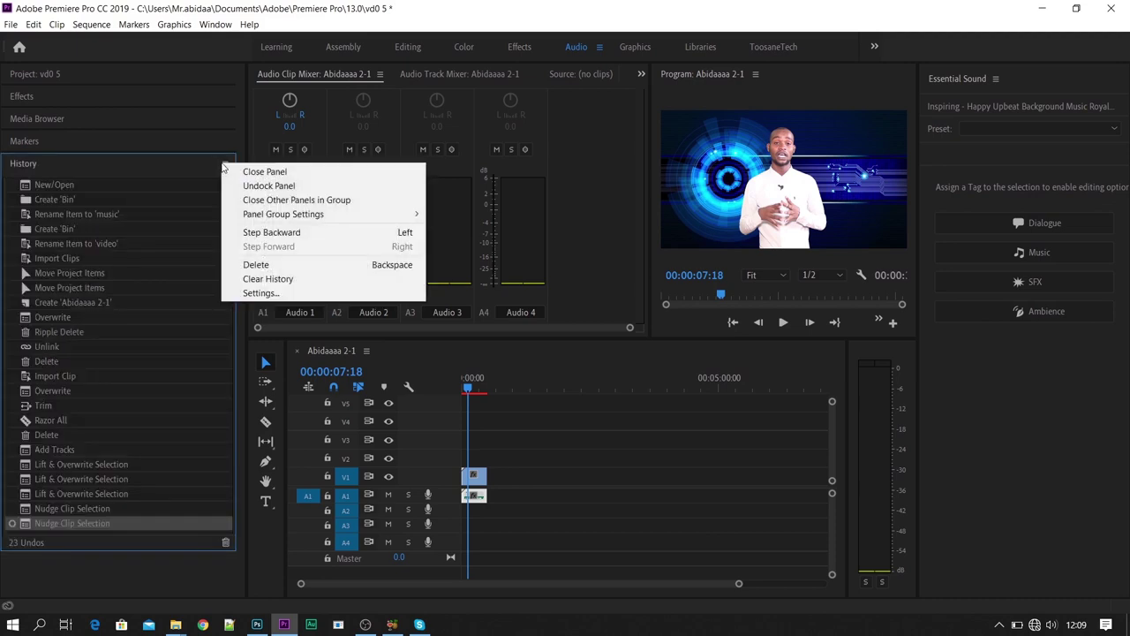
{"action": "left_click", "coordinate": [244, 172]}
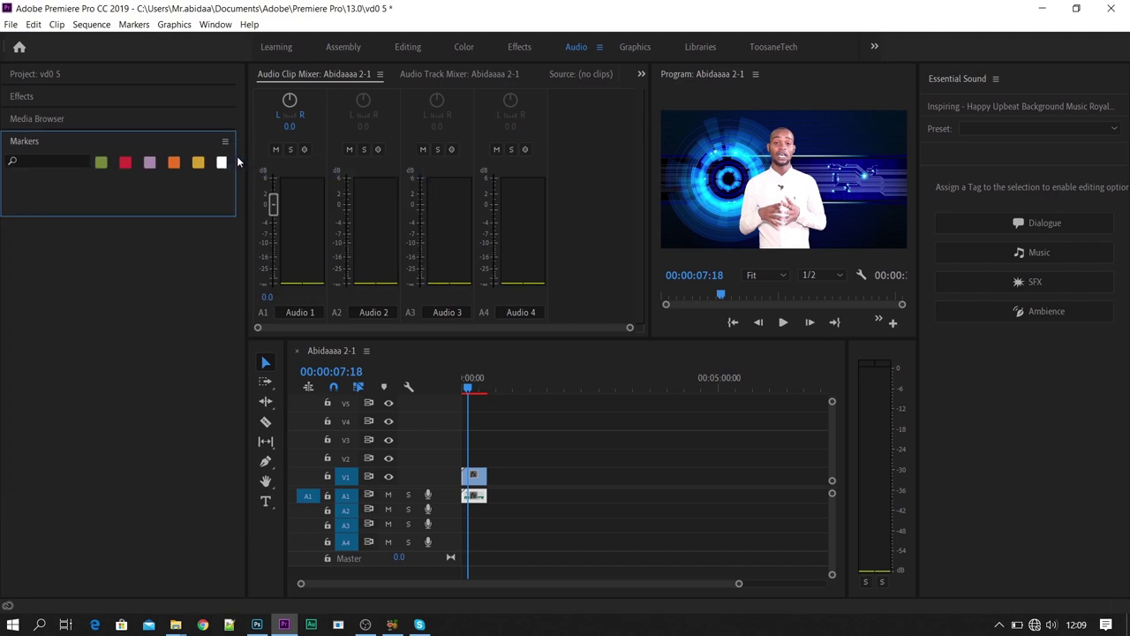
- Close the Markers, Media Browser and Effects panels in the Audio workspace
{"action": "left_click", "coordinate": [225, 143]}
{"action": "left_click", "coordinate": [253, 152]}
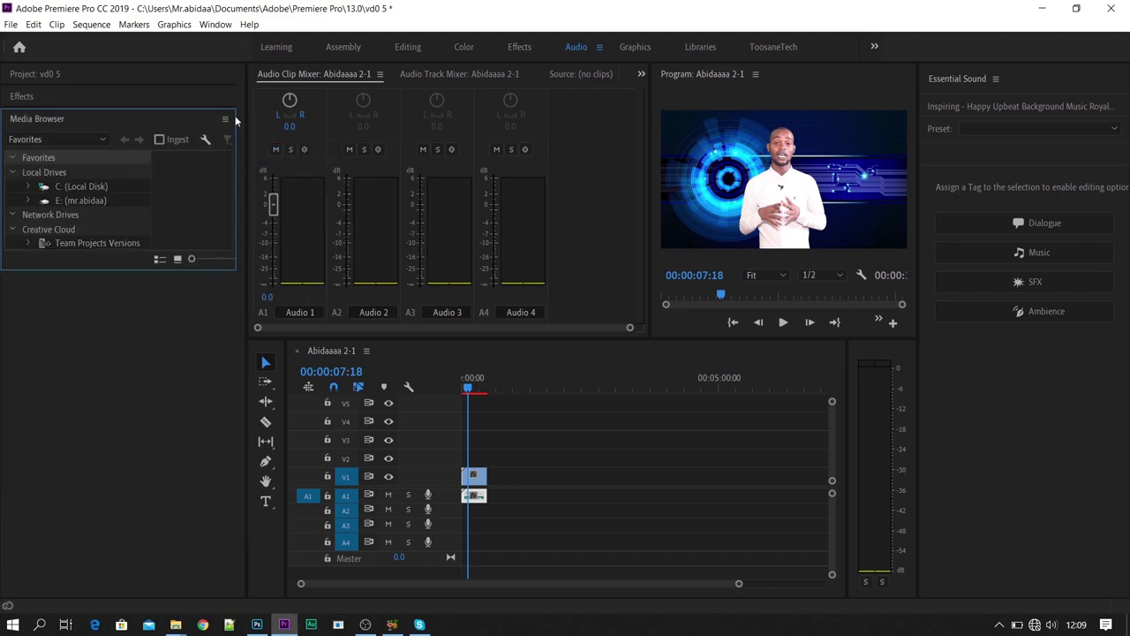
{"action": "left_click", "coordinate": [234, 120]}
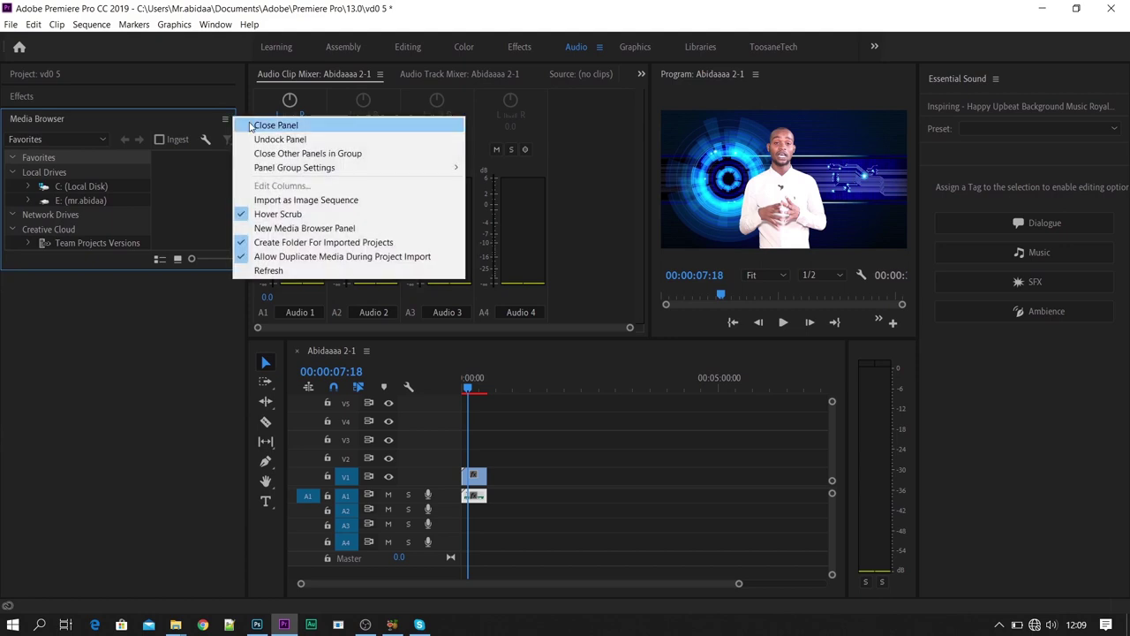
{"action": "left_click", "coordinate": [250, 126]}
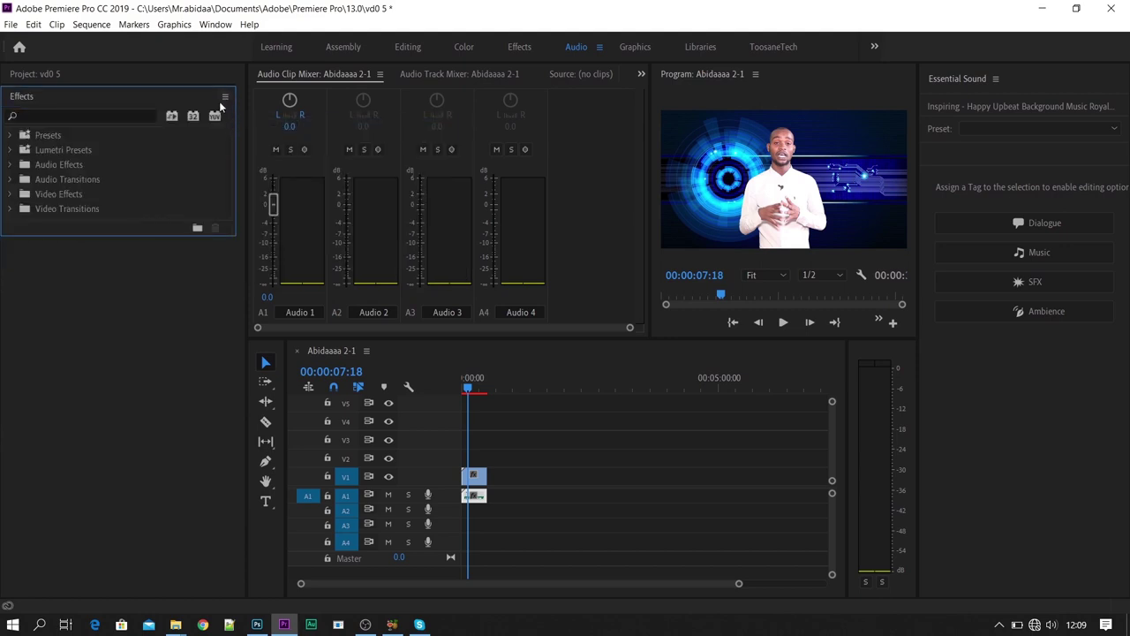
{"action": "left_click", "coordinate": [224, 98]}
{"action": "left_click", "coordinate": [242, 105]}
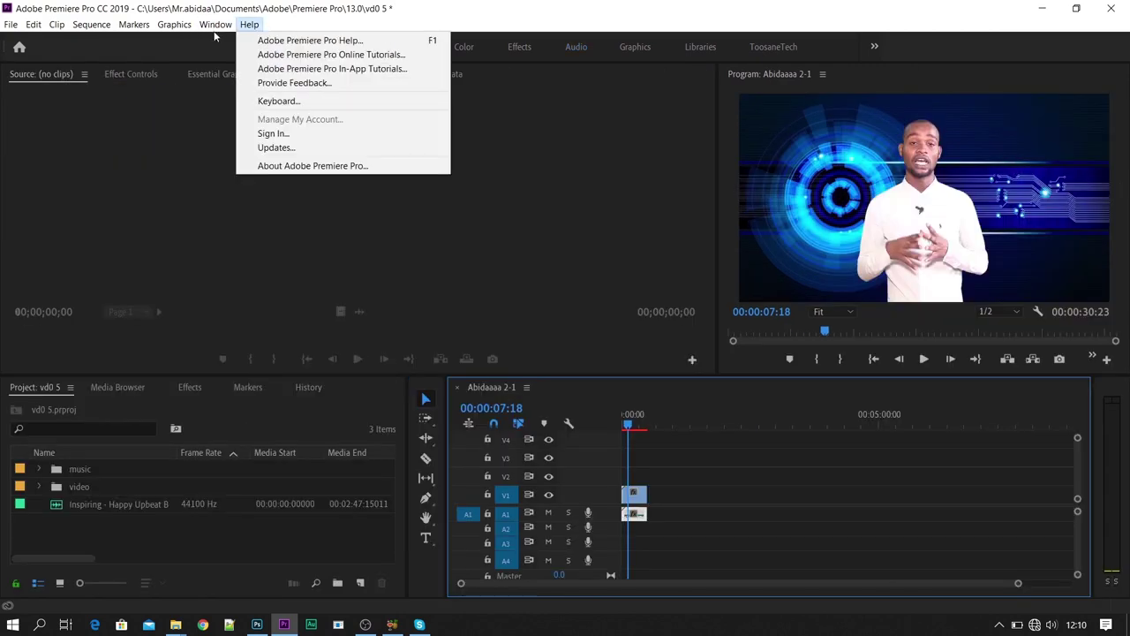
- Show the Essential Sound panel in the Editing workspace and select the music clip on A1
{"action": "left_click", "coordinate": [215, 24]}
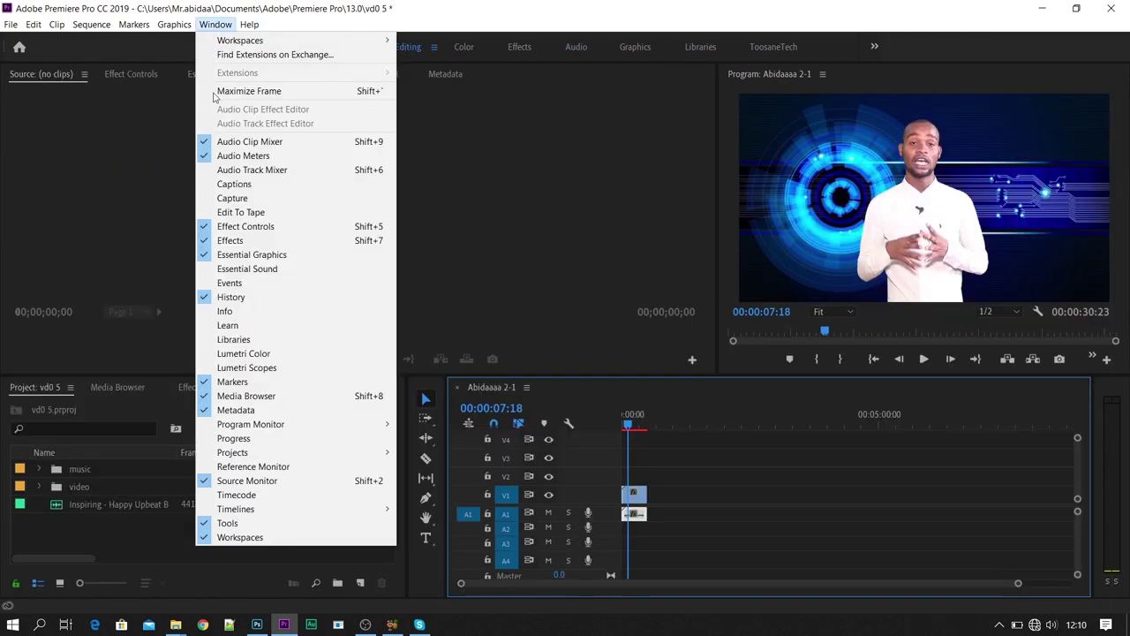
{"action": "left_click", "coordinate": [208, 272]}
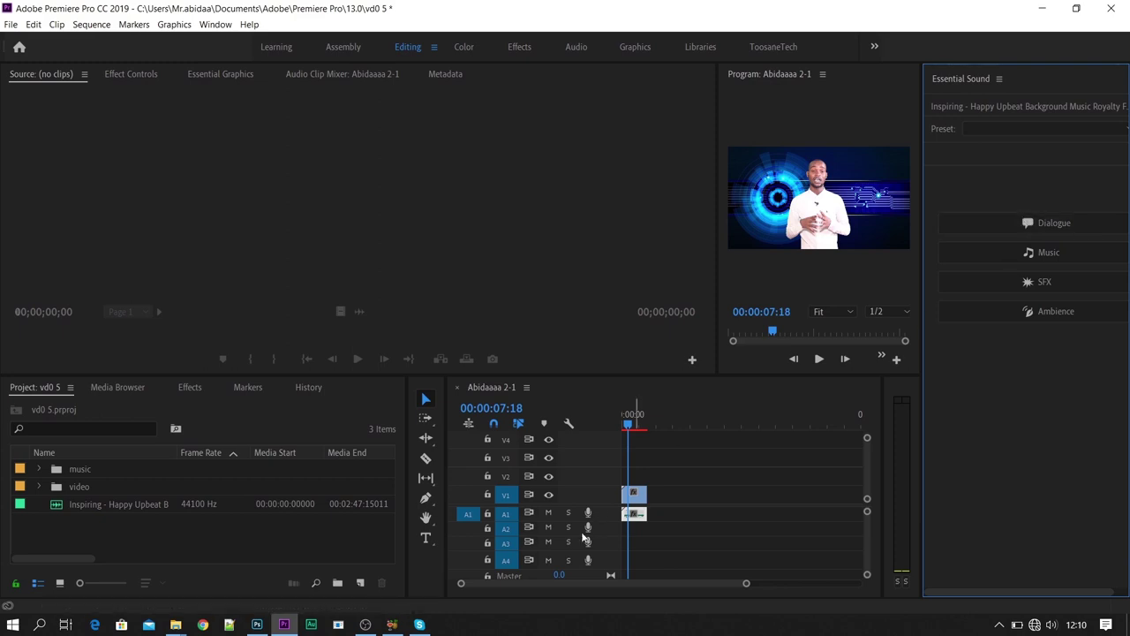
{"action": "left_click", "coordinate": [636, 494]}
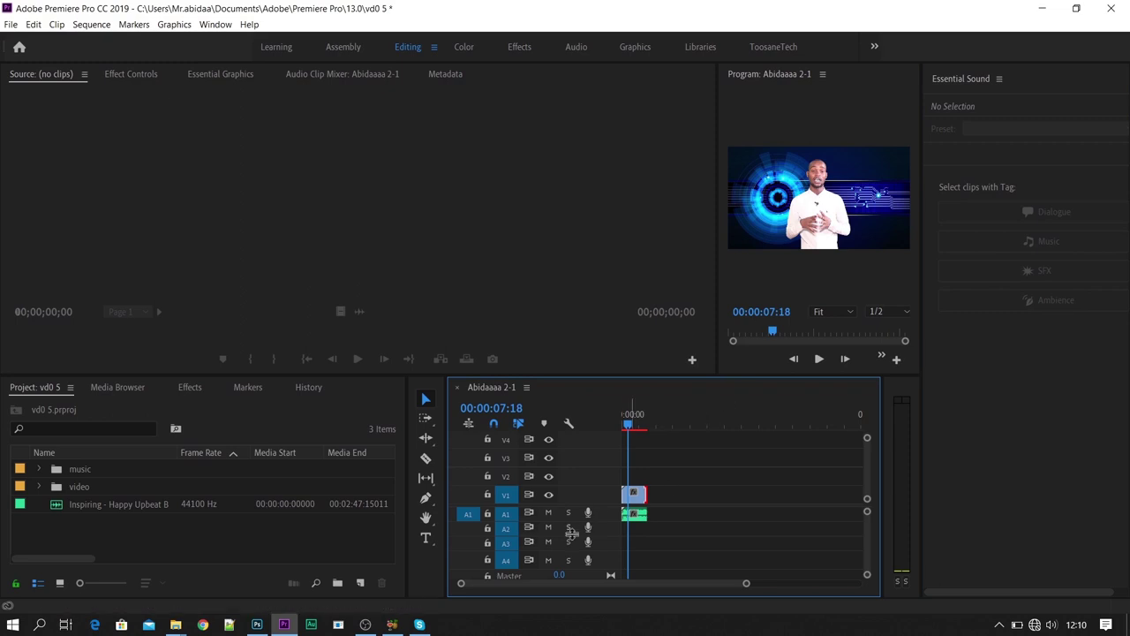
{"action": "left_click", "coordinate": [644, 509]}
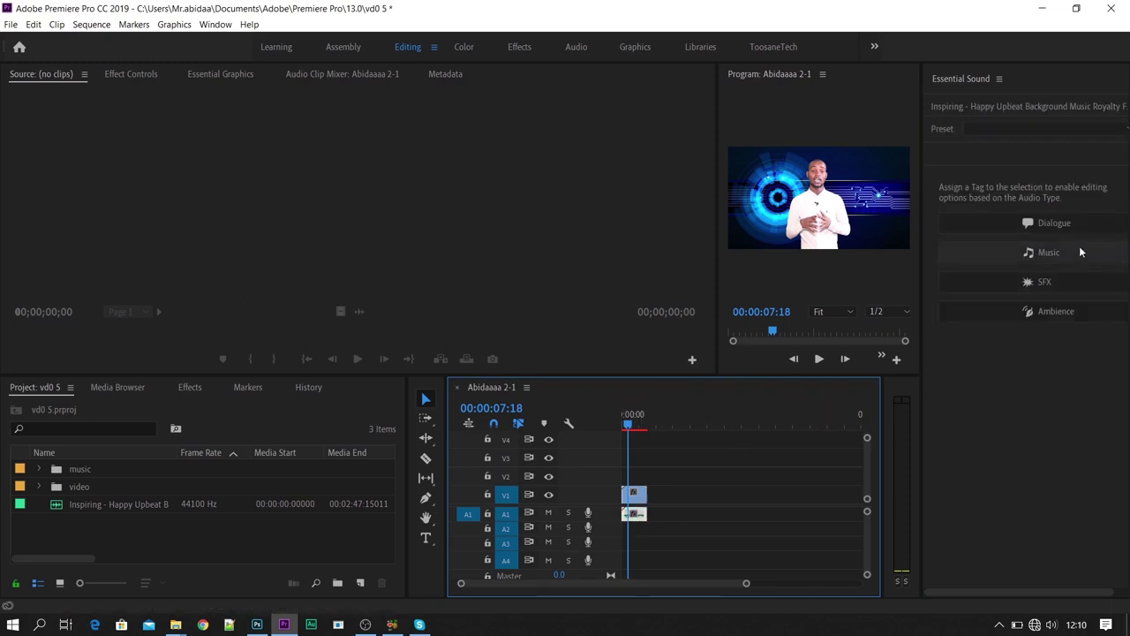
- Tag the music clip as Dialogue in Essential Sound and set its Clarity Dynamics to 2.8
{"action": "left_click", "coordinate": [1040, 229]}
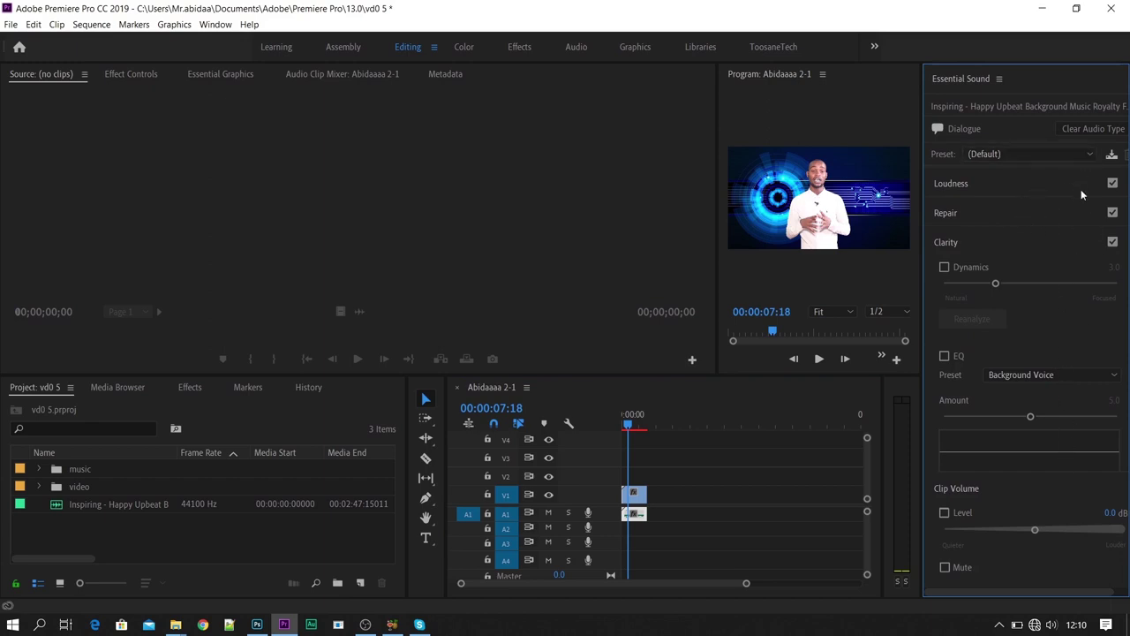
{"action": "left_click", "coordinate": [1006, 183]}
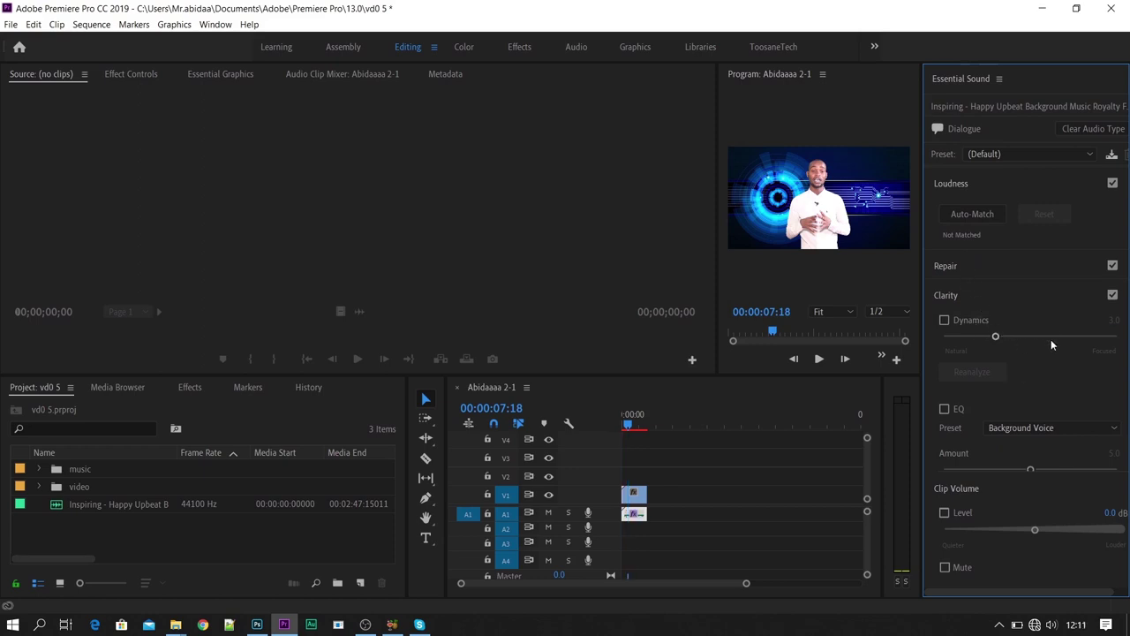
{"action": "left_click", "coordinate": [1004, 341]}
{"action": "left_click_drag", "start_coordinate": [1060, 341], "coordinate": [998, 346]}
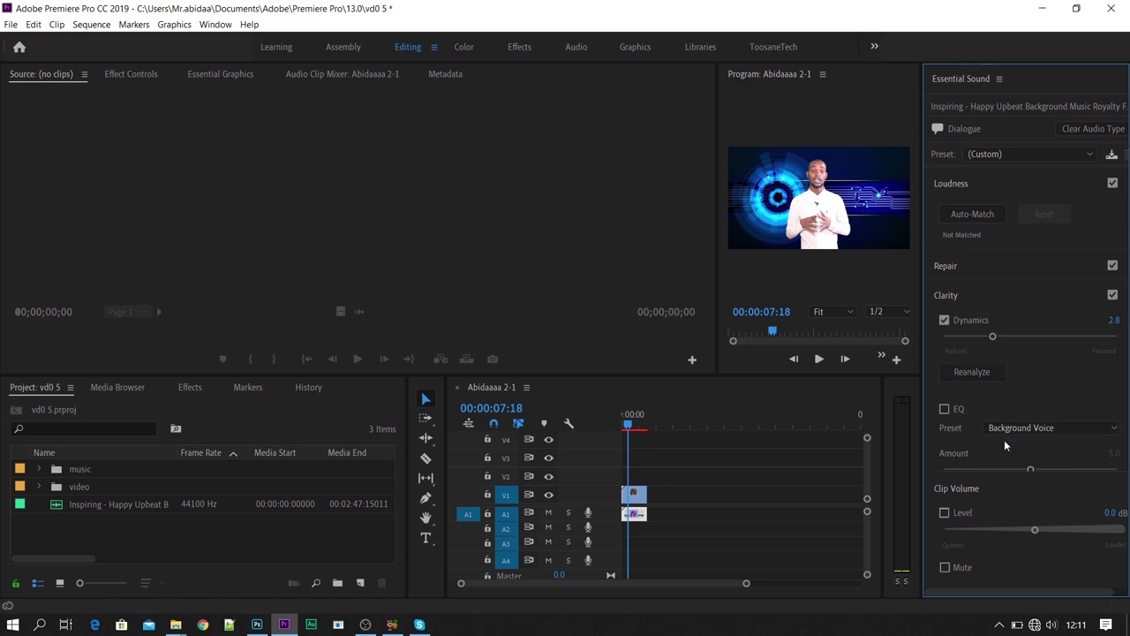
{"action": "scroll", "coordinate": [1004, 440], "scroll_direction": "down", "scroll_amount": 5}
{"action": "scroll", "coordinate": [993, 371], "scroll_direction": "up", "scroll_amount": 5}
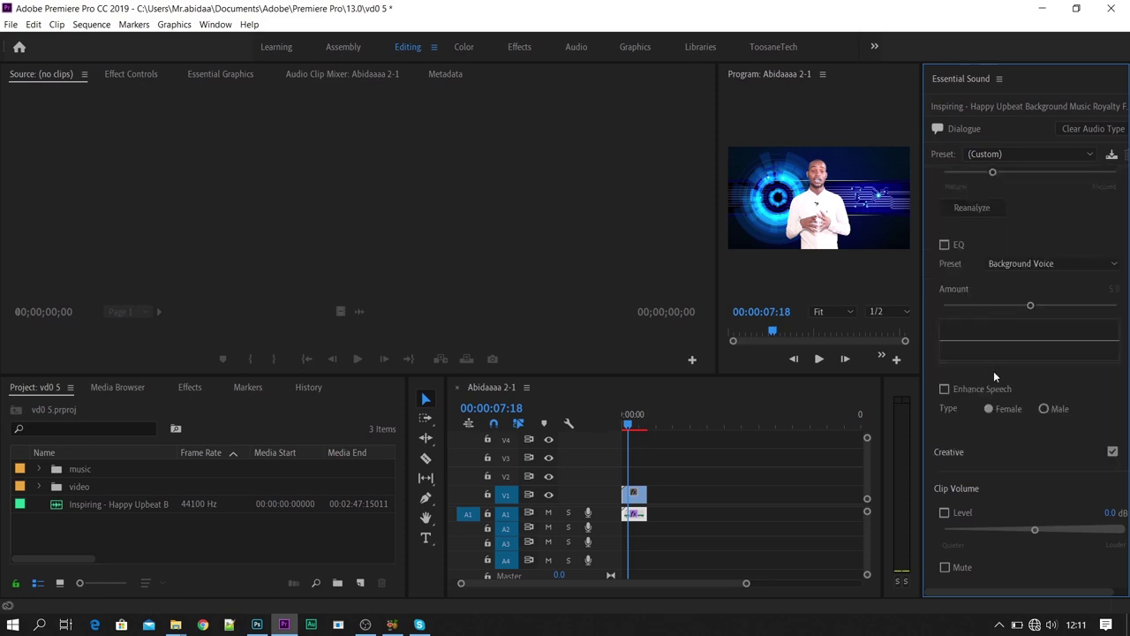
- Reset the music clip's Dialogue preset to (Default) and clear its audio type in Essential Sound
{"action": "left_click", "coordinate": [1090, 157]}
{"action": "left_click", "coordinate": [1090, 158]}
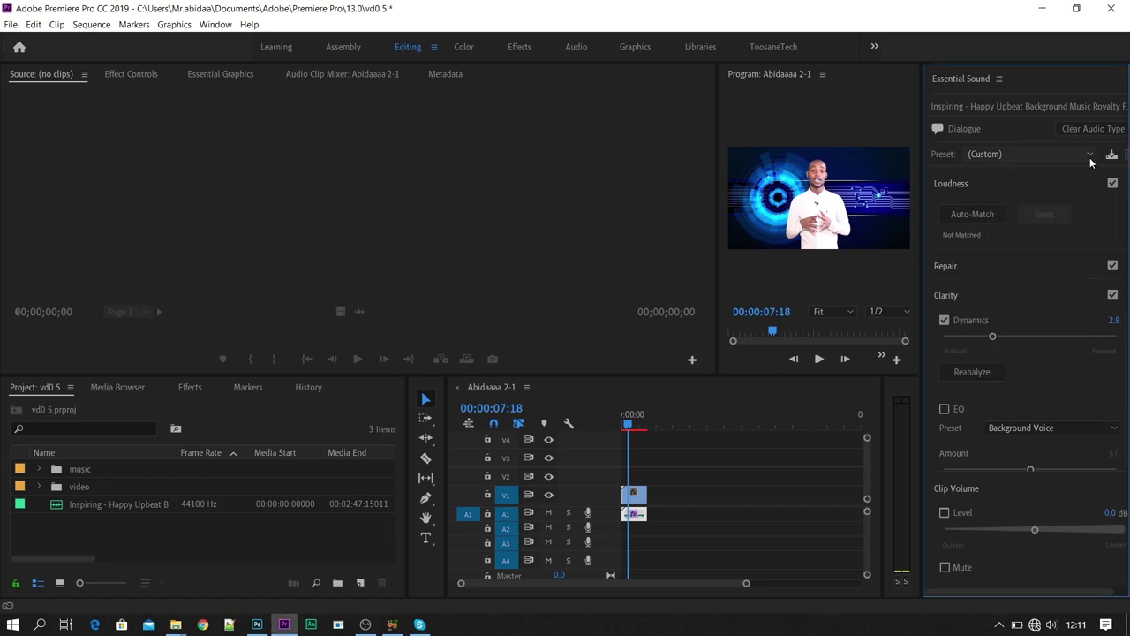
{"action": "left_click", "coordinate": [1088, 155]}
{"action": "left_click", "coordinate": [1024, 172]}
{"action": "left_click", "coordinate": [1056, 157]}
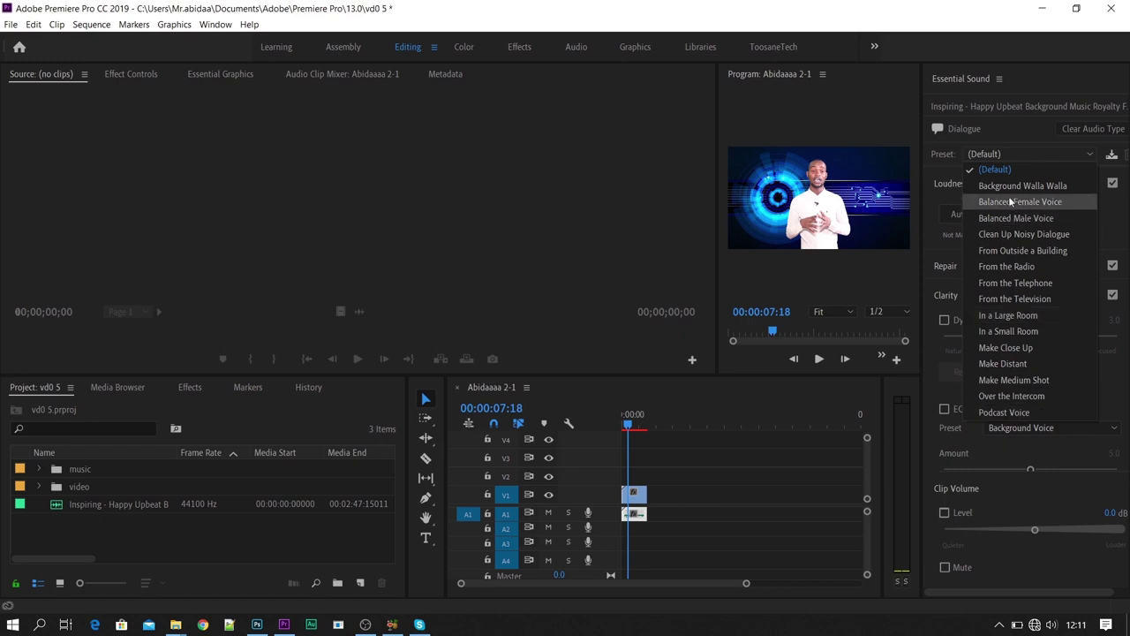
{"action": "left_click", "coordinate": [1003, 168]}
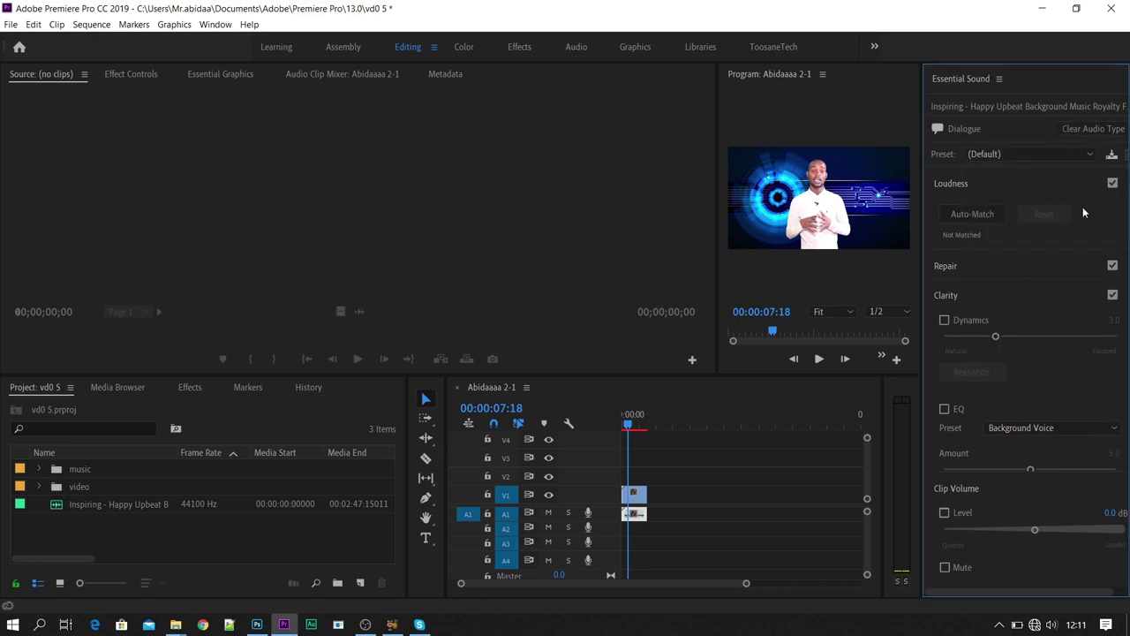
{"action": "left_click", "coordinate": [1084, 134]}
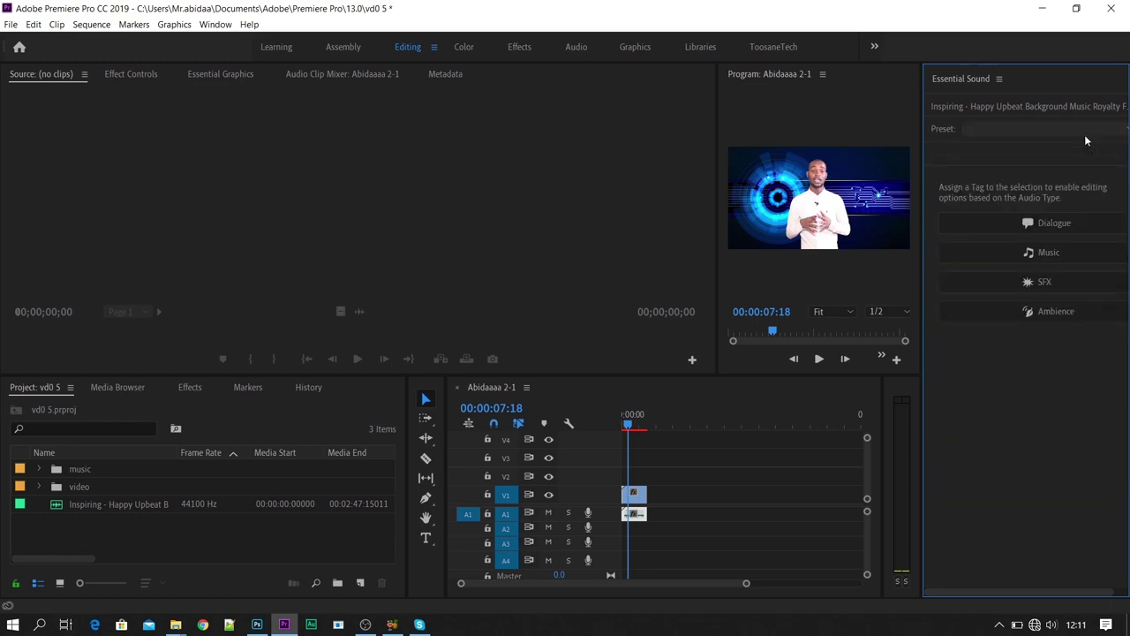
- Try the Music audio type on the clip with Ducking switched on and off, and clear the tag
{"action": "left_click", "coordinate": [1035, 253]}
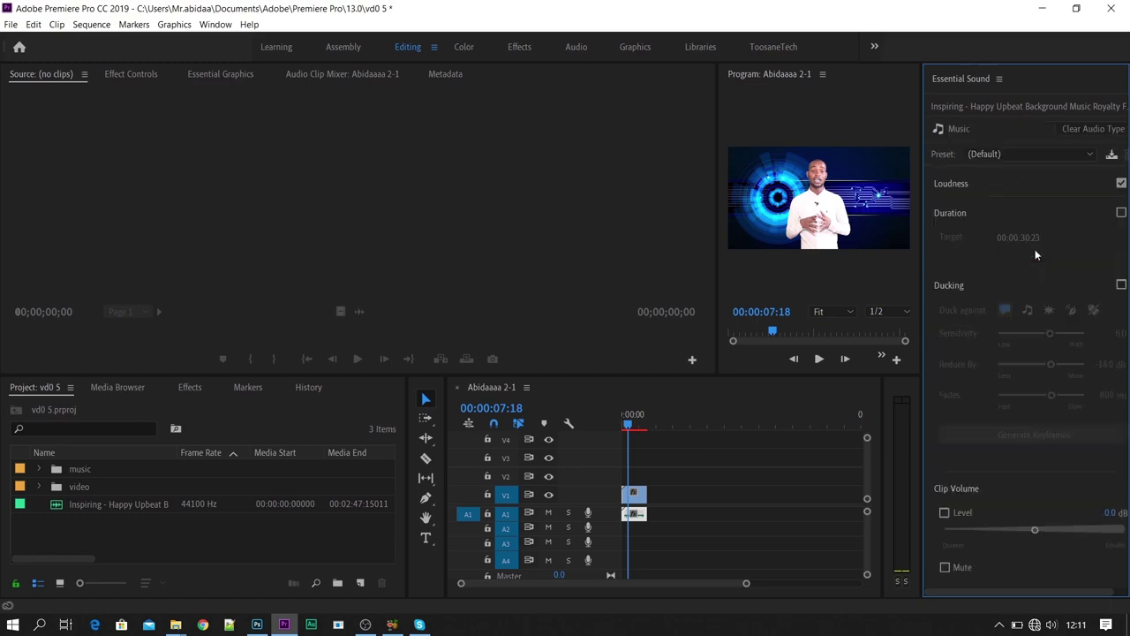
{"action": "left_click", "coordinate": [1090, 153]}
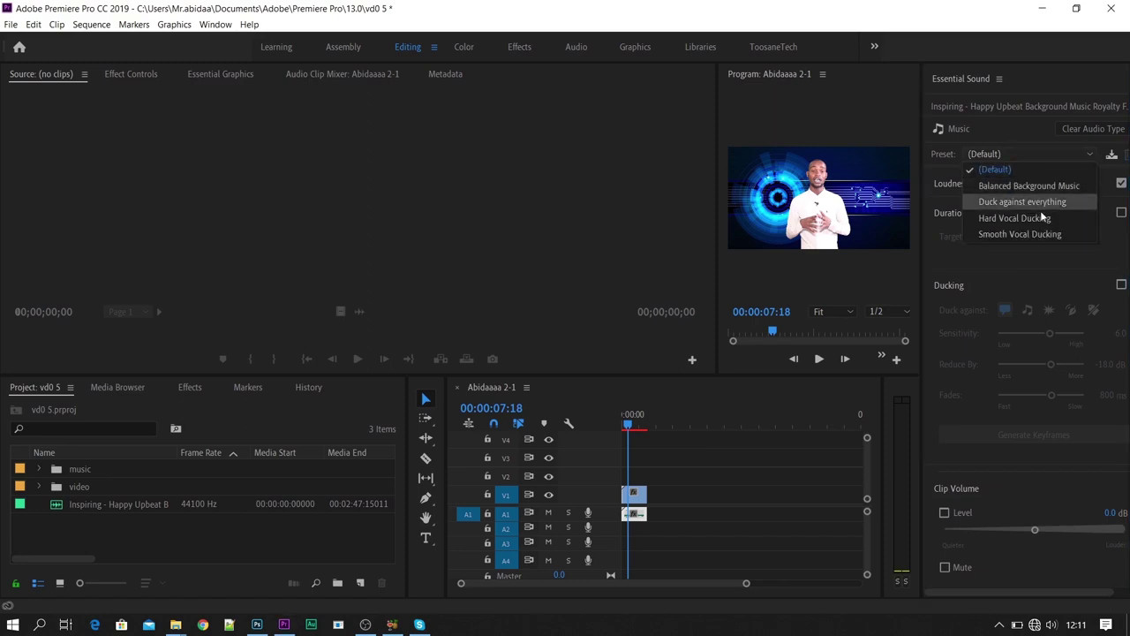
{"action": "left_click", "coordinate": [1042, 149]}
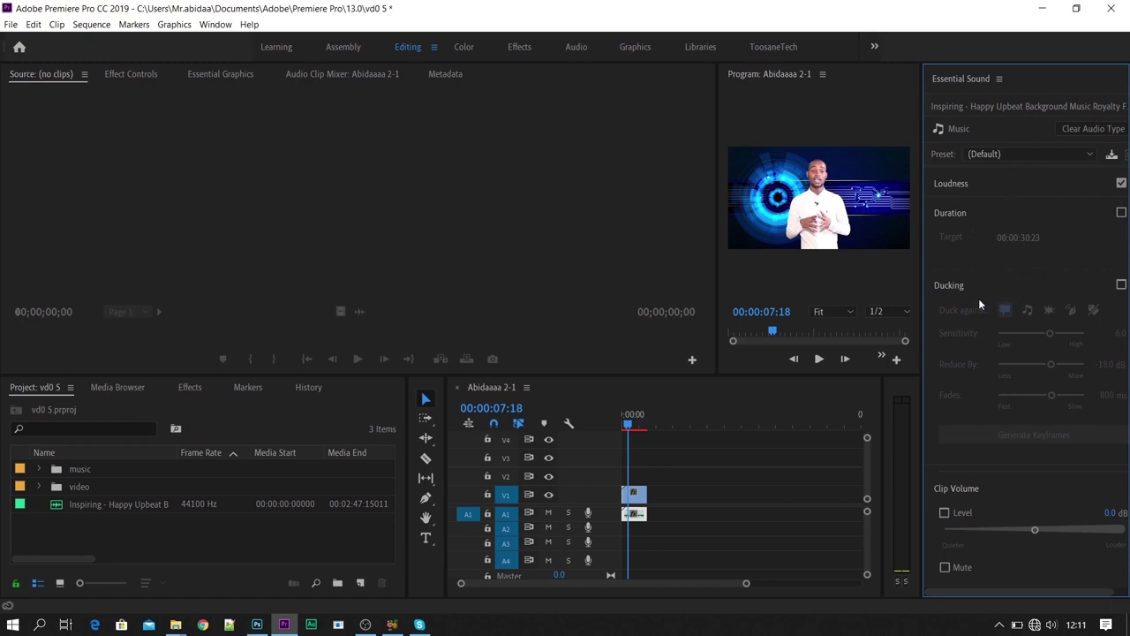
{"action": "left_click", "coordinate": [1120, 286]}
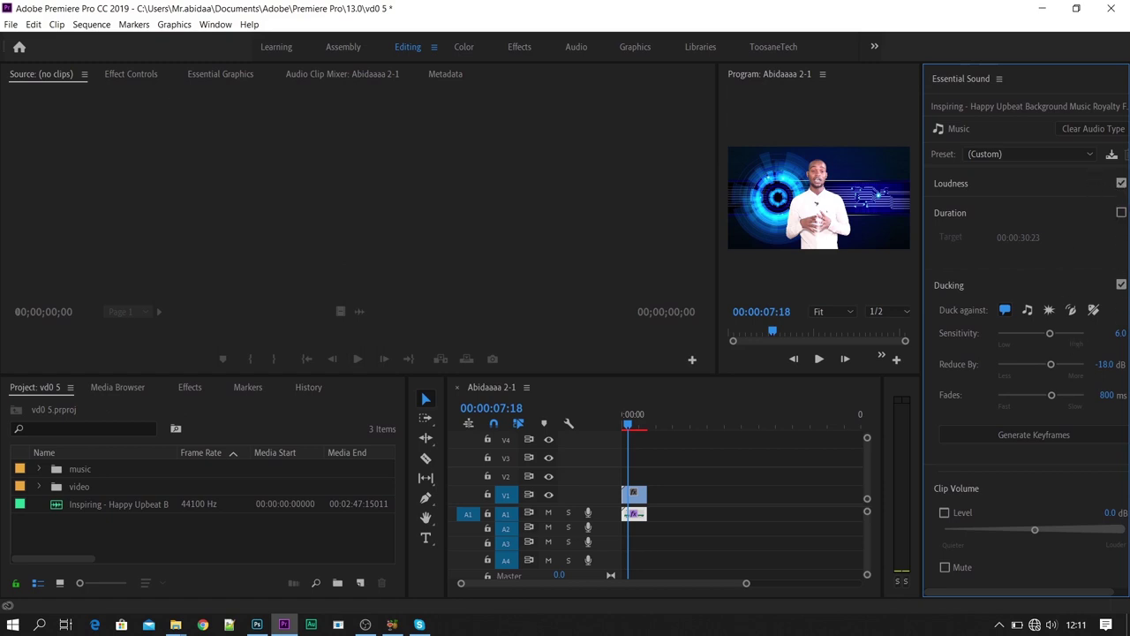
{"action": "left_click", "coordinate": [1122, 284]}
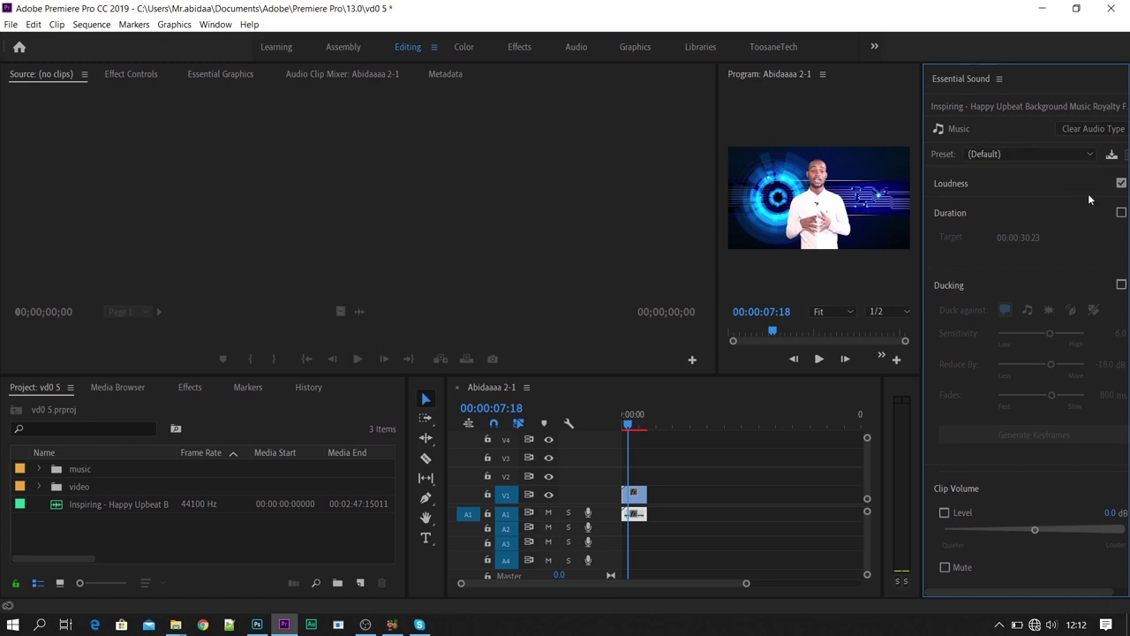
{"action": "left_click", "coordinate": [1101, 129]}
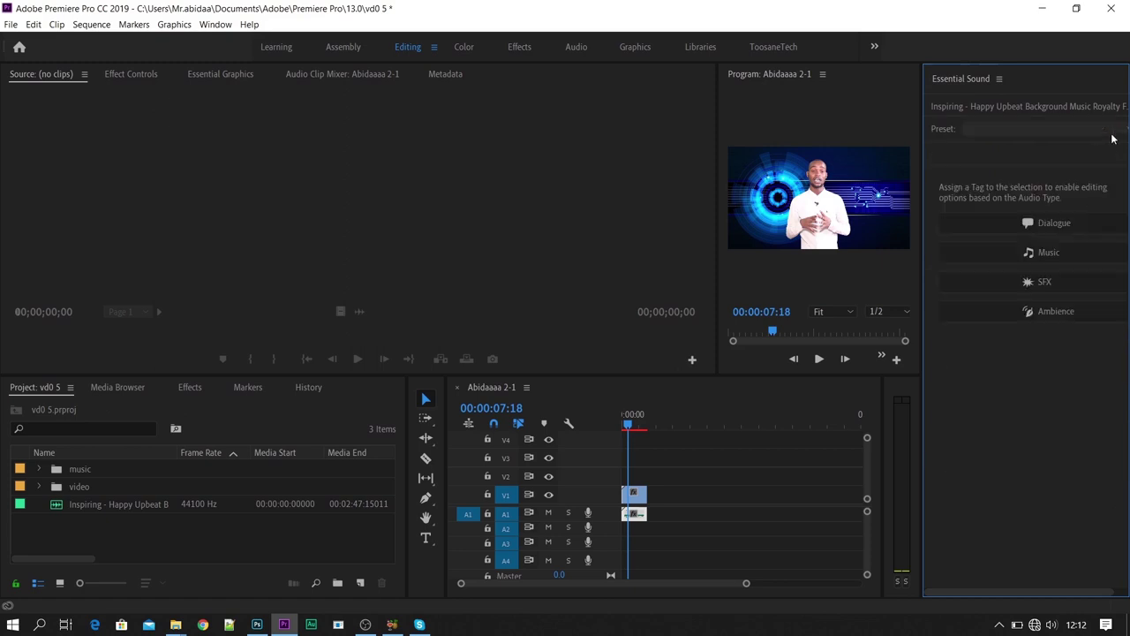
- Try the SFX and Ambience audio types on the music clip, clearing the tag after each one
{"action": "left_click", "coordinate": [1051, 280]}
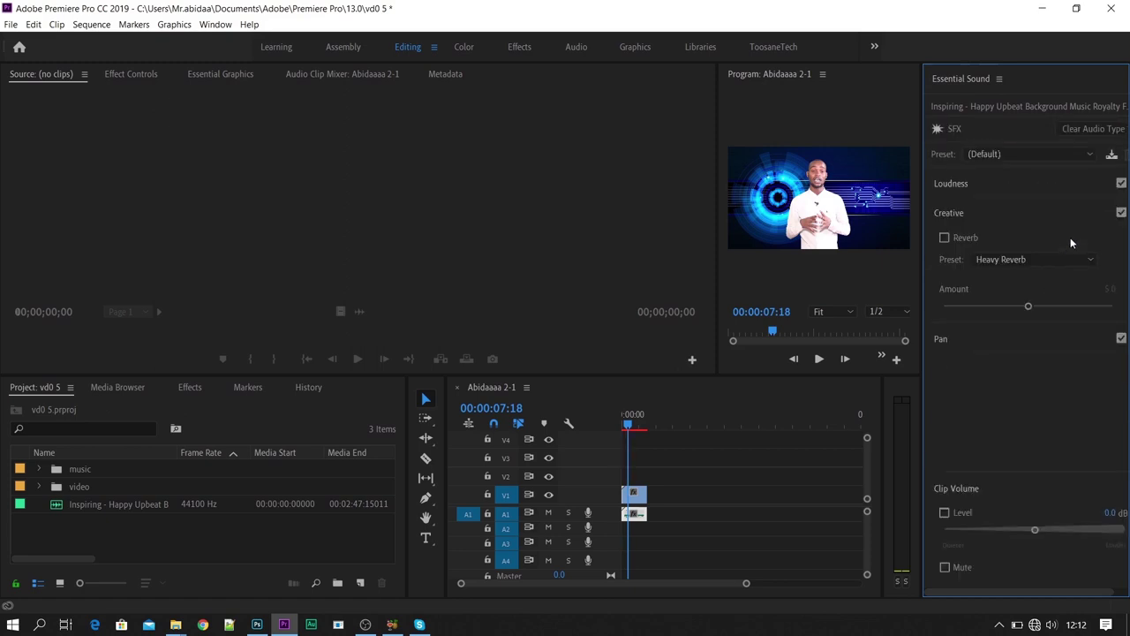
{"action": "left_click", "coordinate": [1103, 129]}
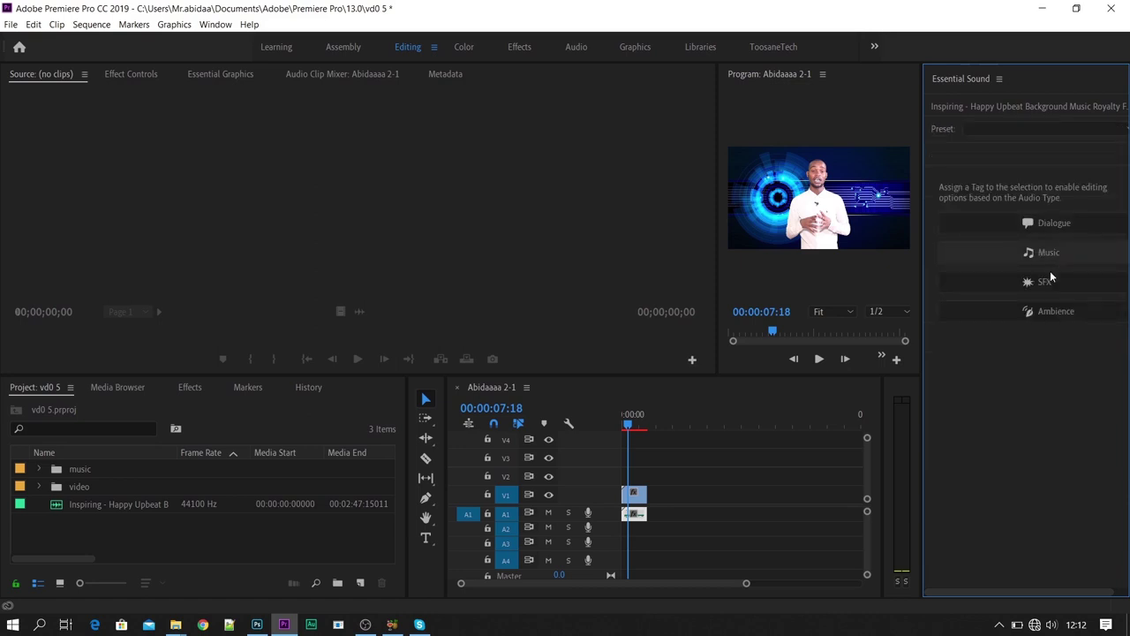
{"action": "left_click", "coordinate": [1056, 313]}
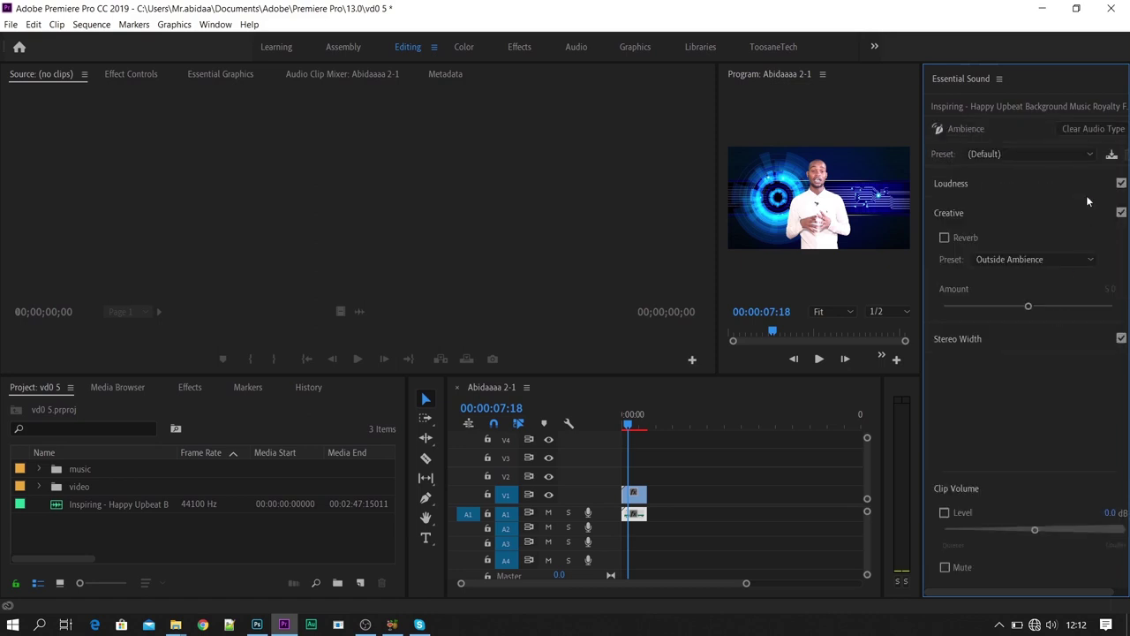
{"action": "left_click", "coordinate": [1088, 132]}
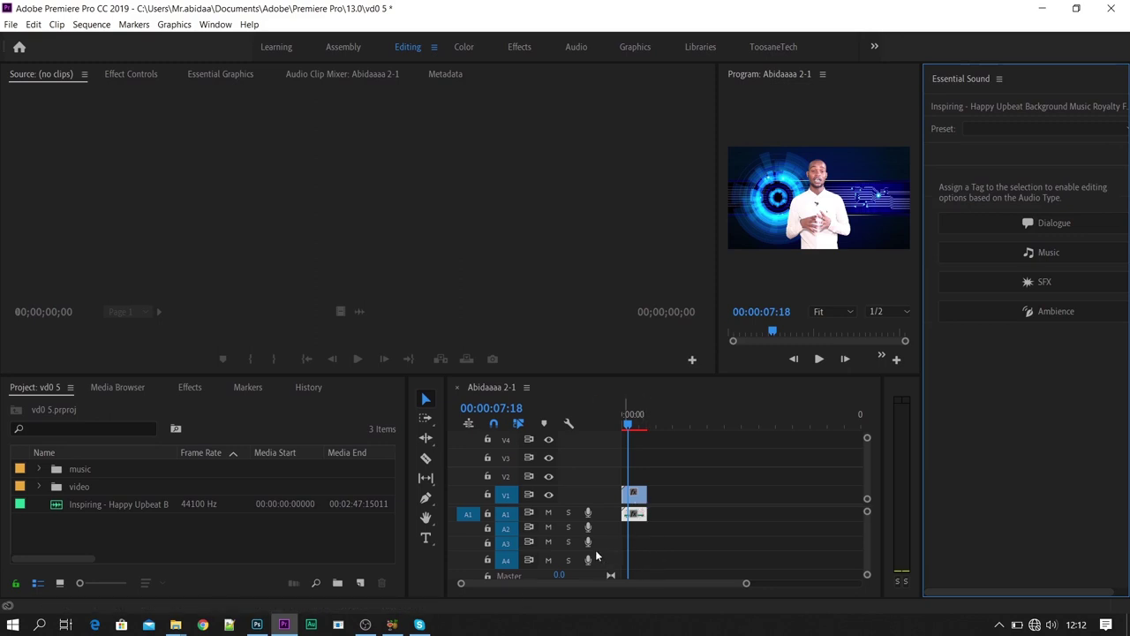
{"action": "left_click", "coordinate": [38, 486]}
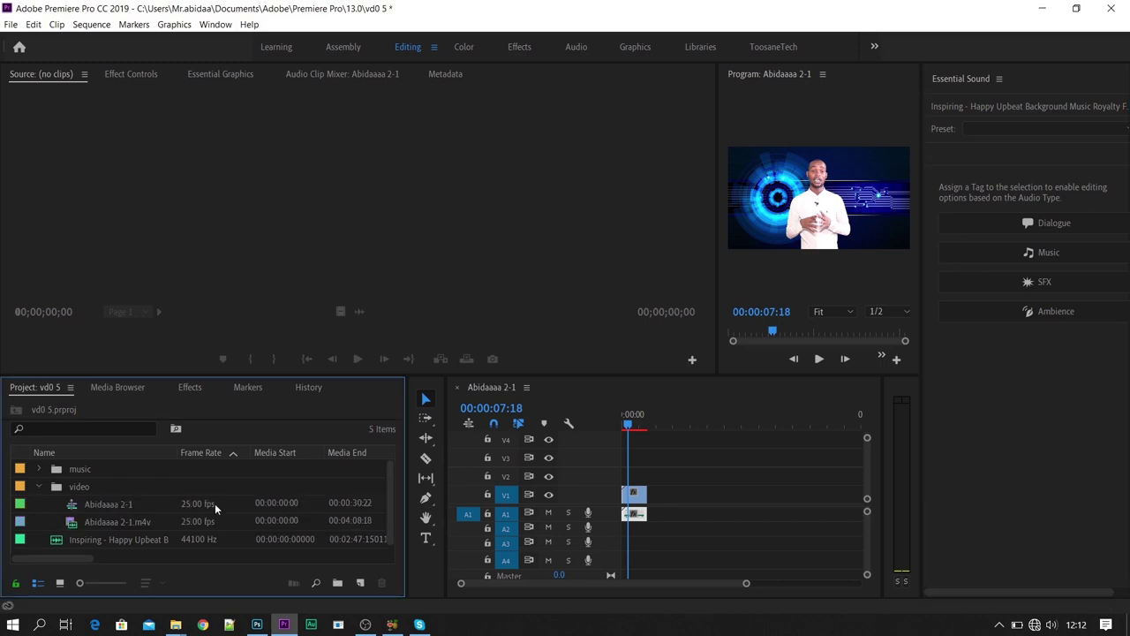
{"action": "left_click", "coordinate": [39, 486]}
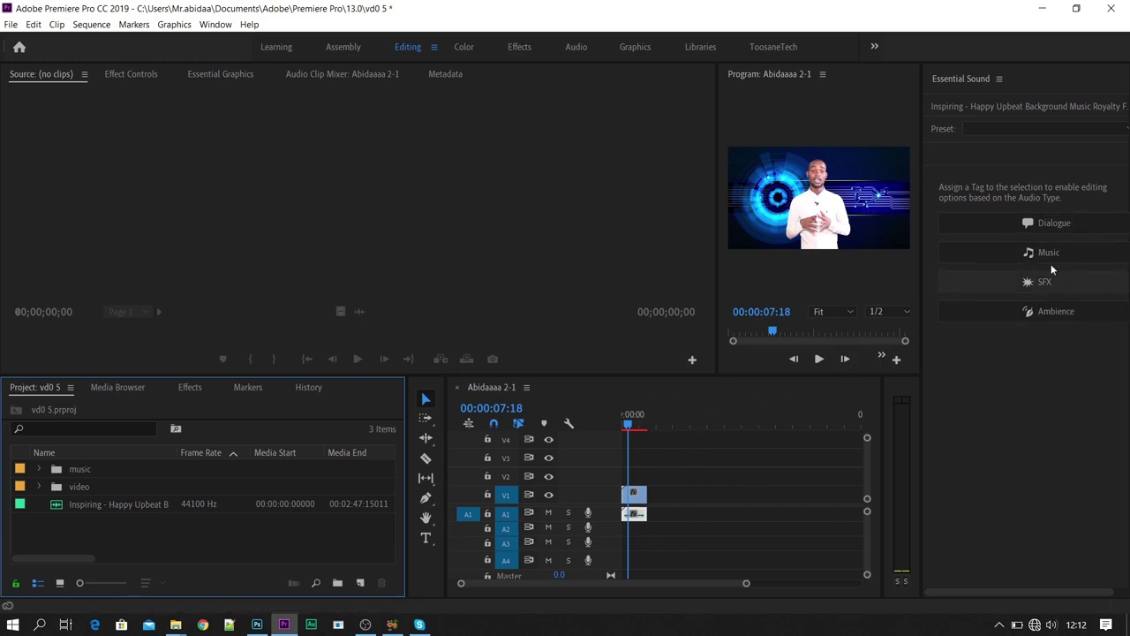
- Close the Essential Sound panel in the Editing workspace
{"action": "left_click", "coordinate": [997, 78]}
{"action": "left_click", "coordinate": [1000, 86]}
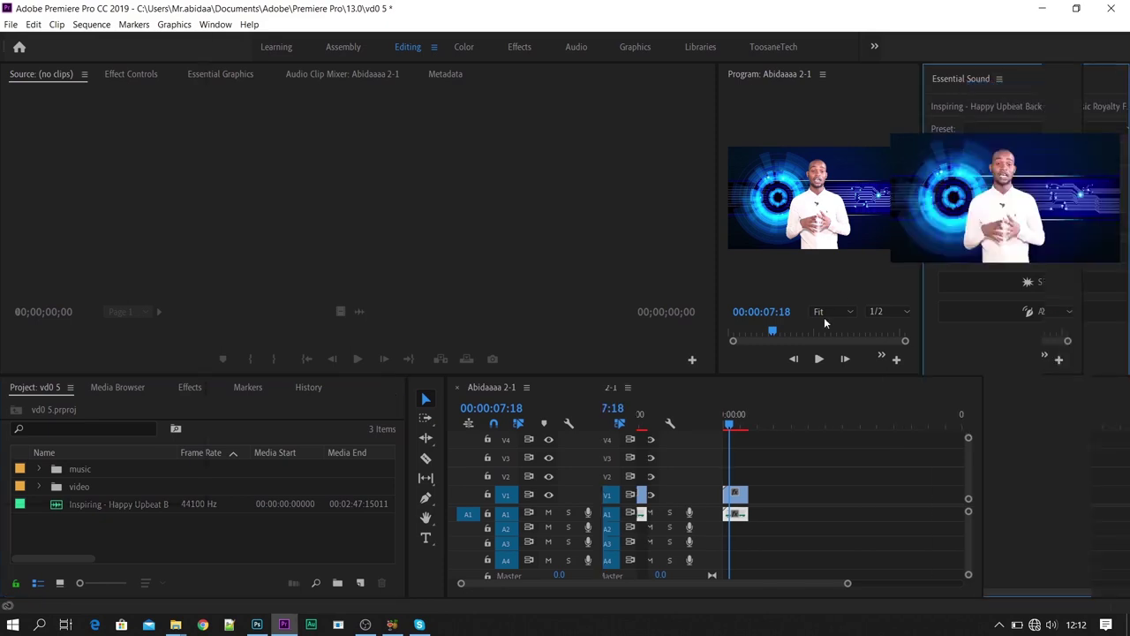